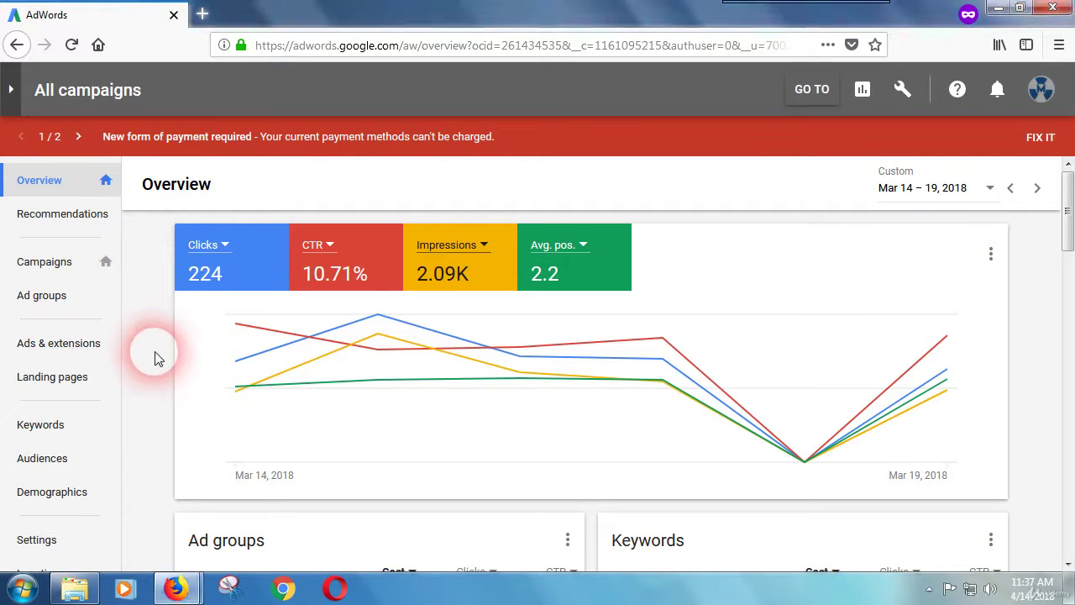
Browse the campaign and ad group list in the navigation drawer, then close it.
{"action": "scroll", "coordinate": [147, 353], "scroll_direction": "down", "scroll_amount": 2}
{"action": "scroll", "coordinate": [148, 389], "scroll_direction": "up", "scroll_amount": 2}
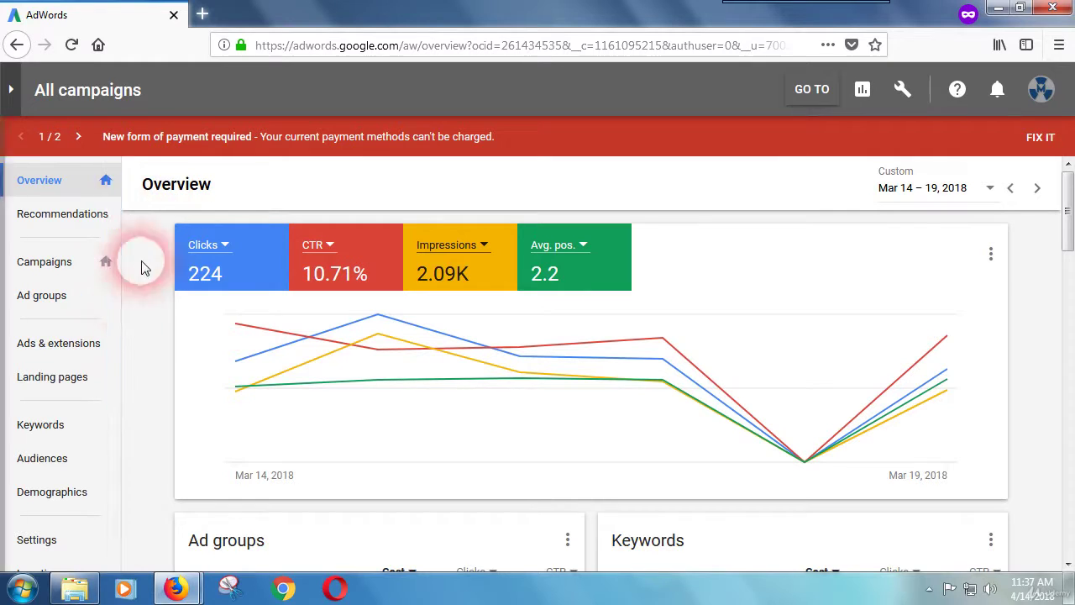
{"action": "left_click", "coordinate": [13, 94]}
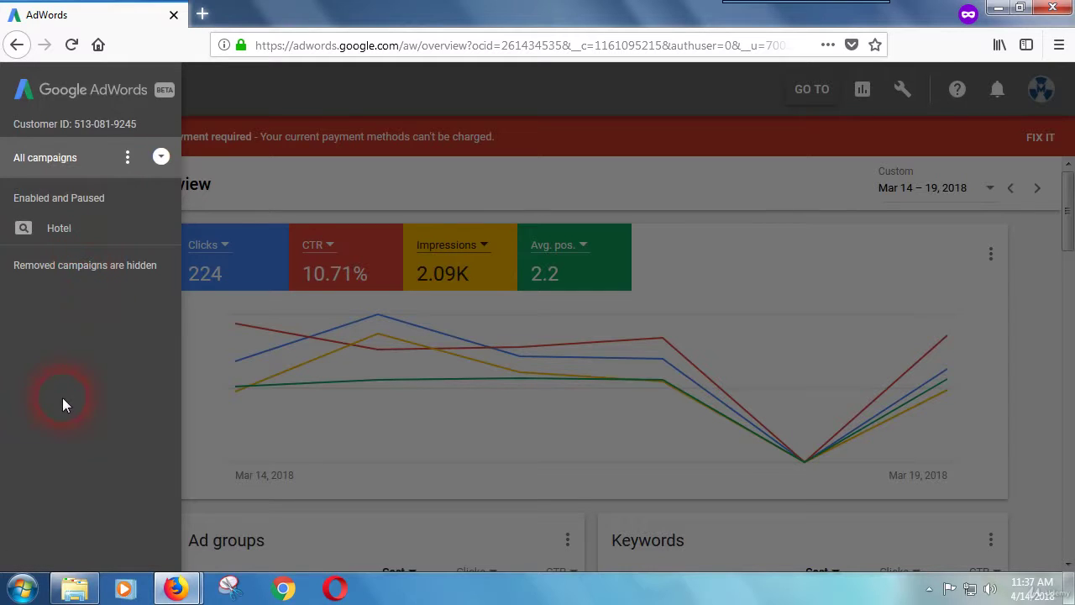
{"action": "left_click", "coordinate": [225, 345]}
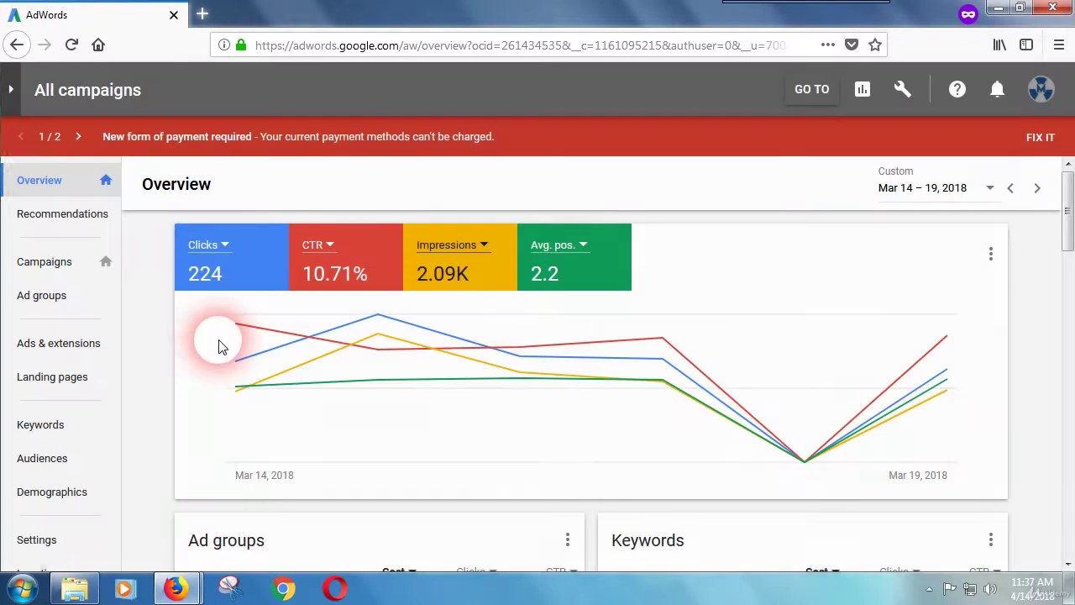
{"action": "left_click", "coordinate": [16, 103]}
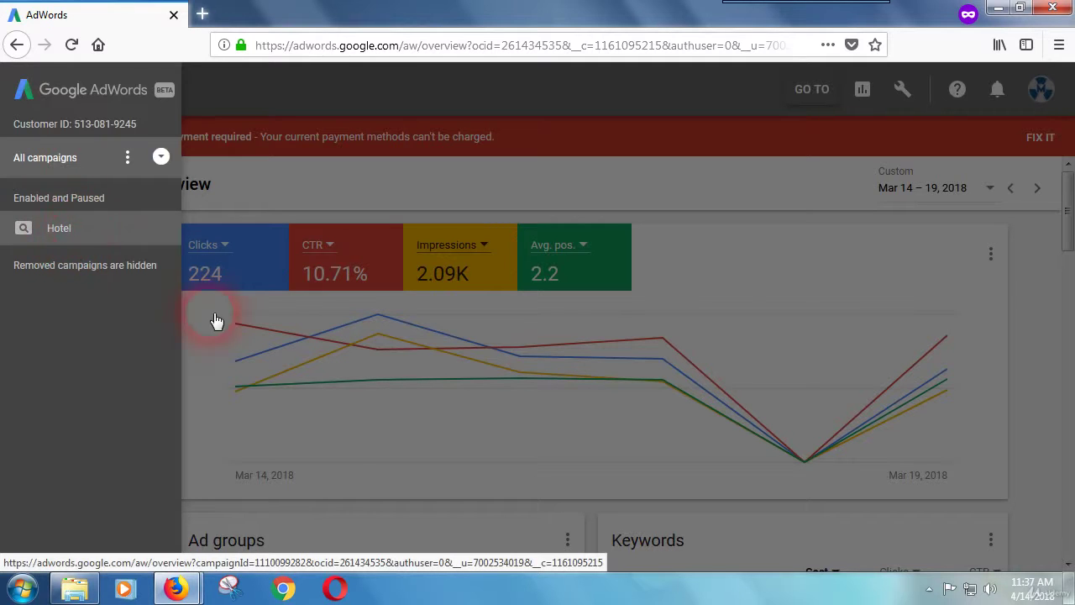
{"action": "left_click", "coordinate": [220, 365]}
Scroll the account overview, visit the all-campaigns page, and come back to the overview.
{"action": "scroll", "coordinate": [151, 395], "scroll_direction": "down", "scroll_amount": 1}
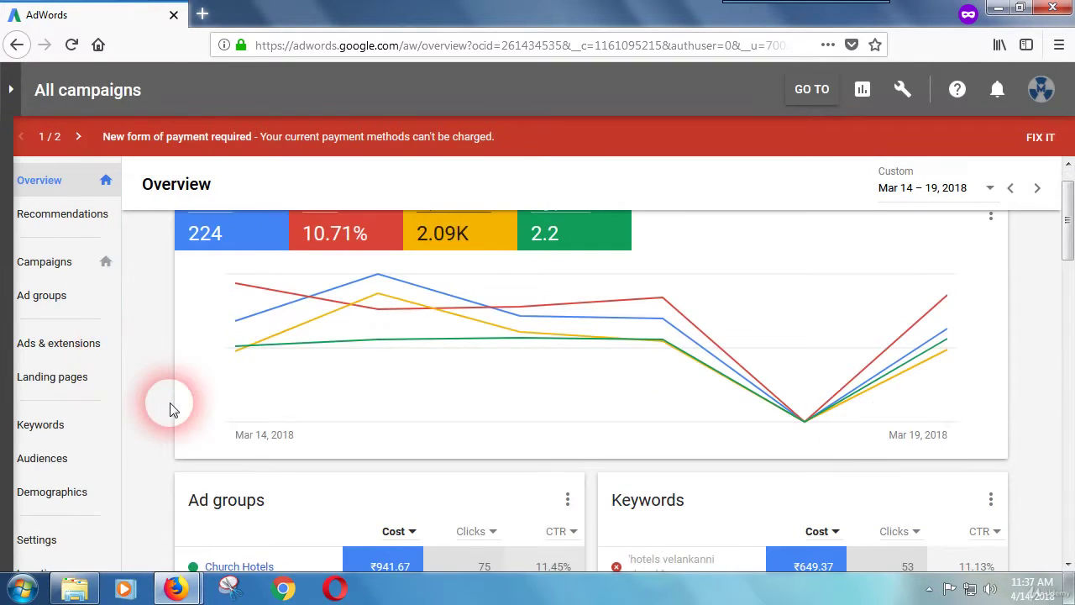
{"action": "scroll", "coordinate": [170, 410], "scroll_direction": "down", "scroll_amount": 3}
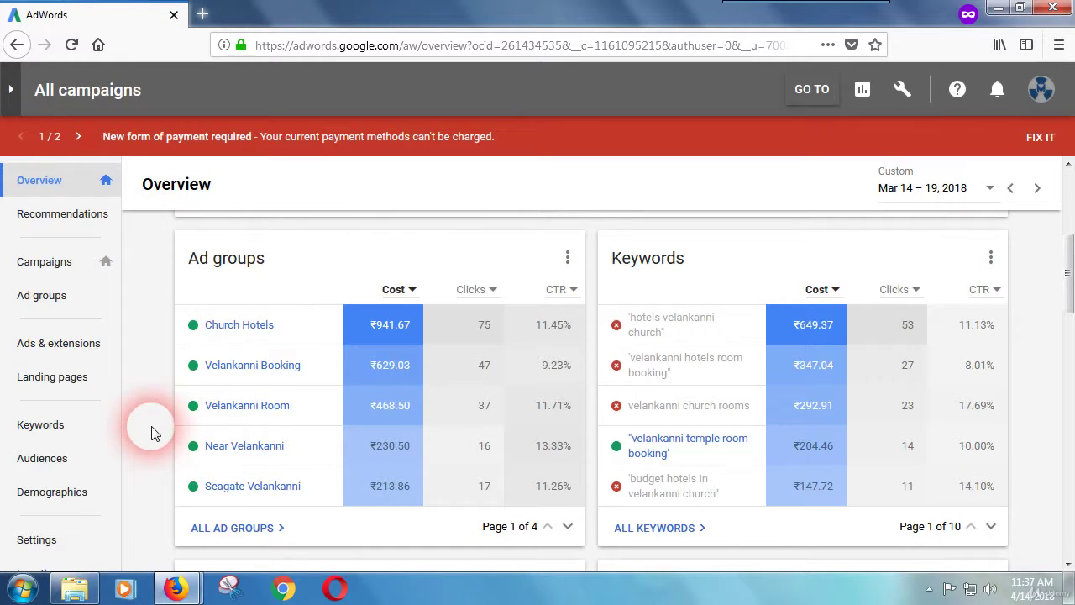
{"action": "scroll", "coordinate": [147, 402], "scroll_direction": "up", "scroll_amount": 3}
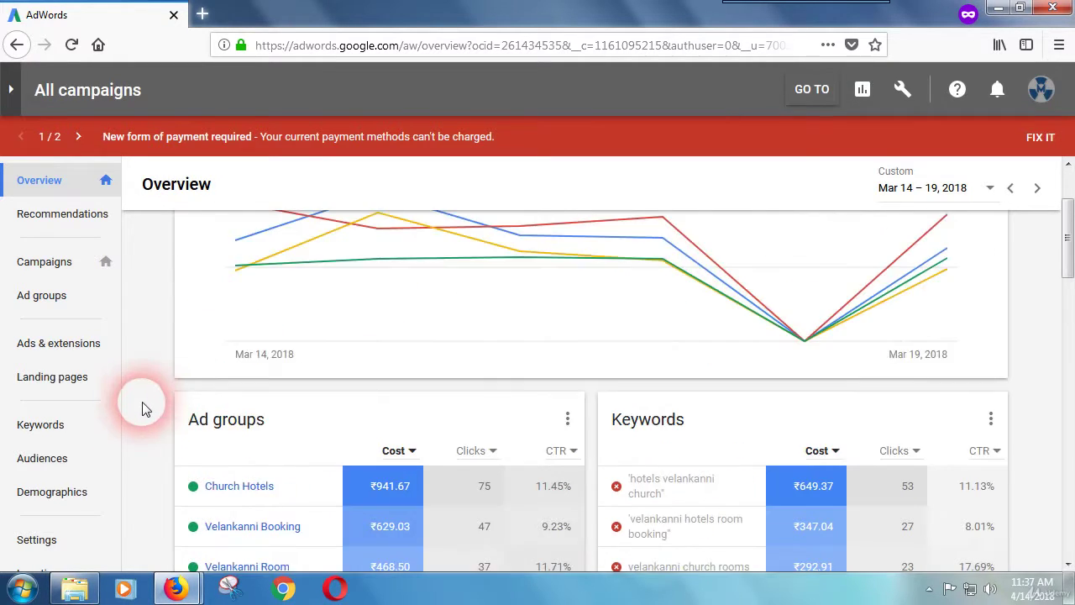
{"action": "scroll", "coordinate": [141, 425], "scroll_direction": "up", "scroll_amount": 1}
{"action": "scroll", "coordinate": [138, 425], "scroll_direction": "down", "scroll_amount": 2}
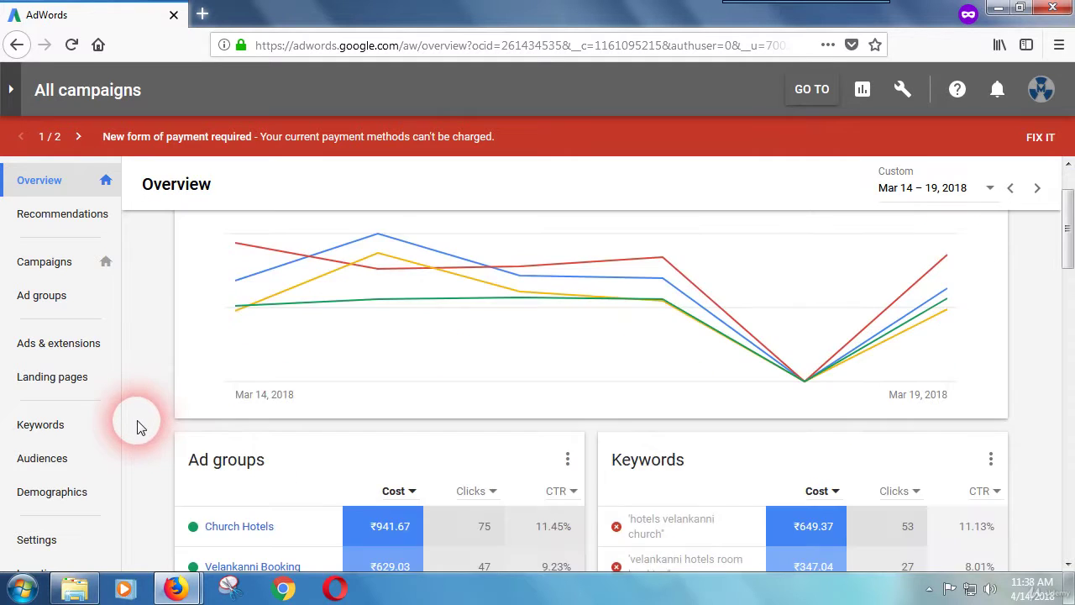
{"action": "scroll", "coordinate": [137, 426], "scroll_direction": "up", "scroll_amount": 2}
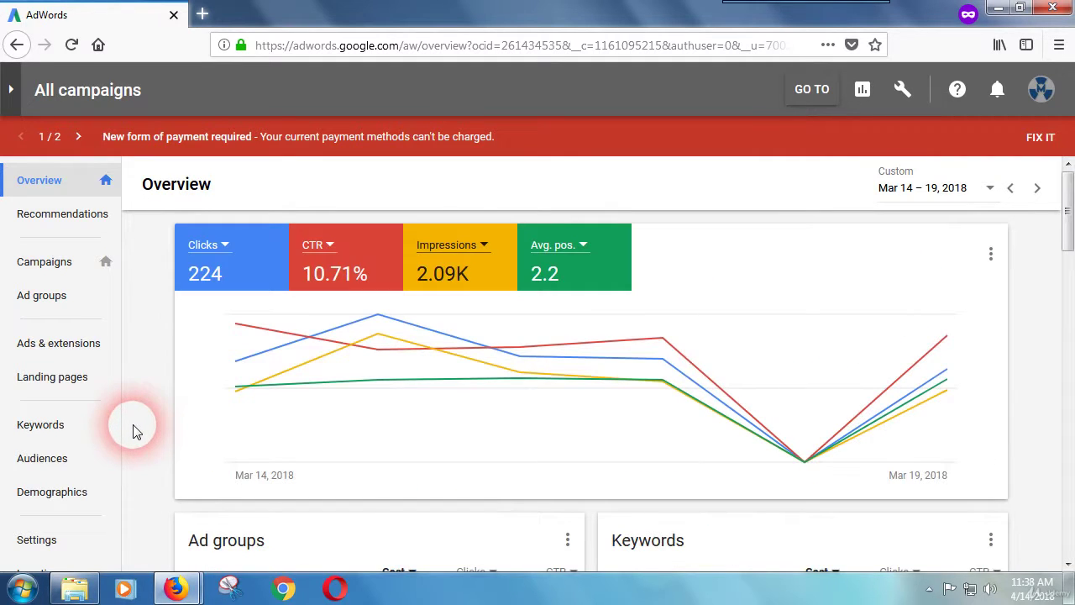
{"action": "left_click", "coordinate": [88, 263]}
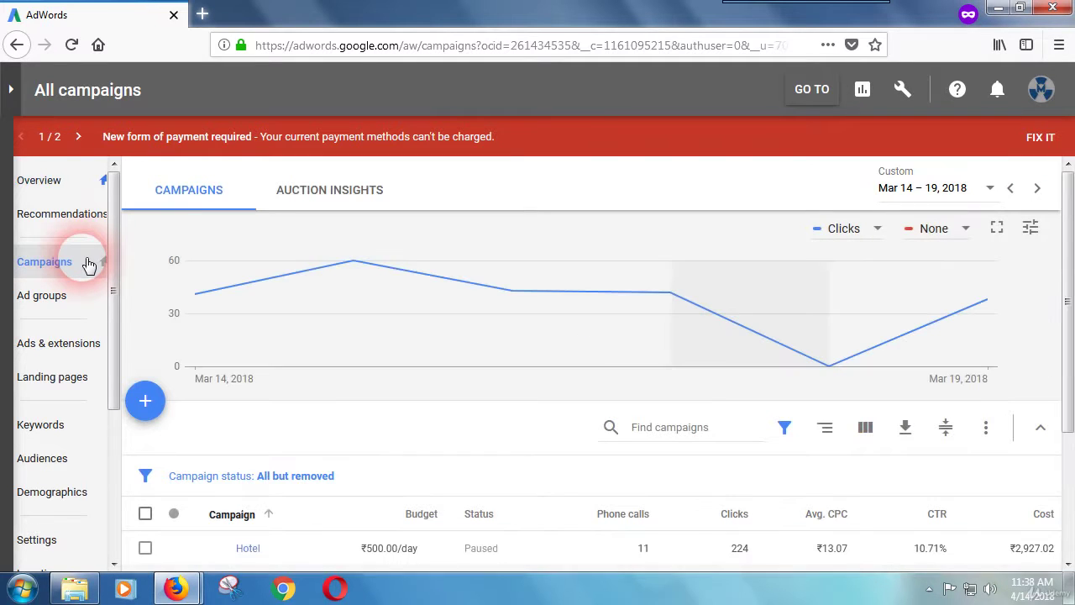
{"action": "left_click", "coordinate": [72, 188]}
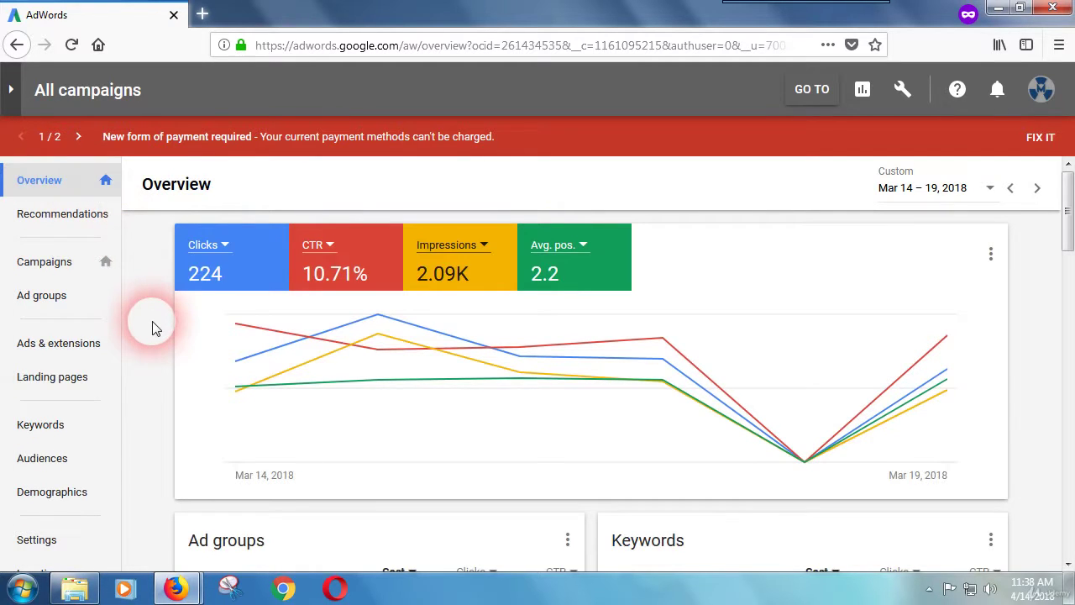
{"action": "scroll", "coordinate": [148, 340], "scroll_direction": "down", "scroll_amount": 3}
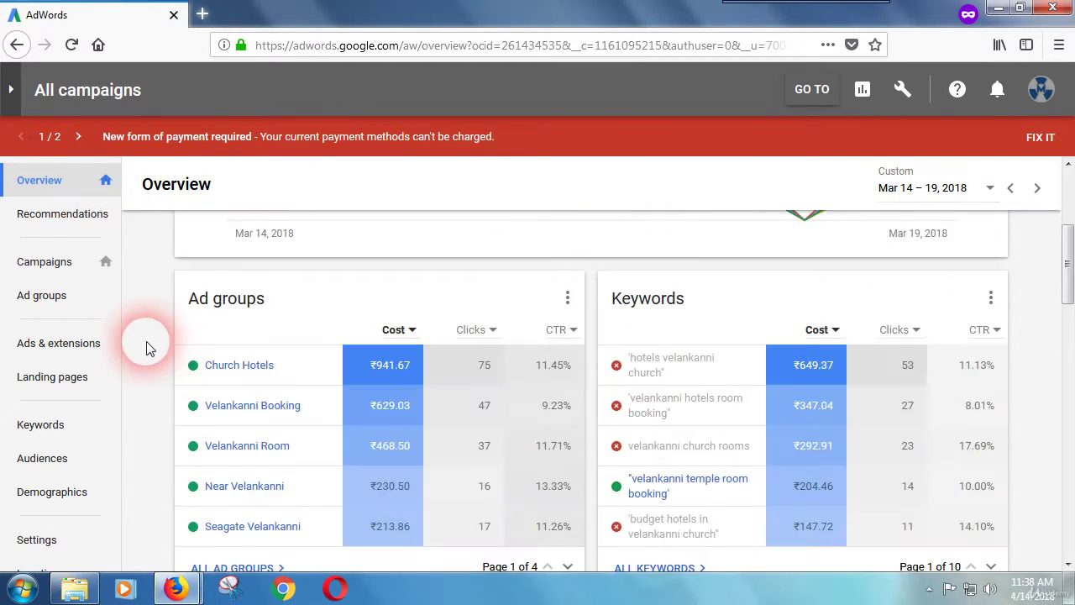
Open Church Hotels and review its Keywords and Searches cards: 75 clicks, 655 impressions, ₹942 cost.
{"action": "left_click", "coordinate": [236, 375]}
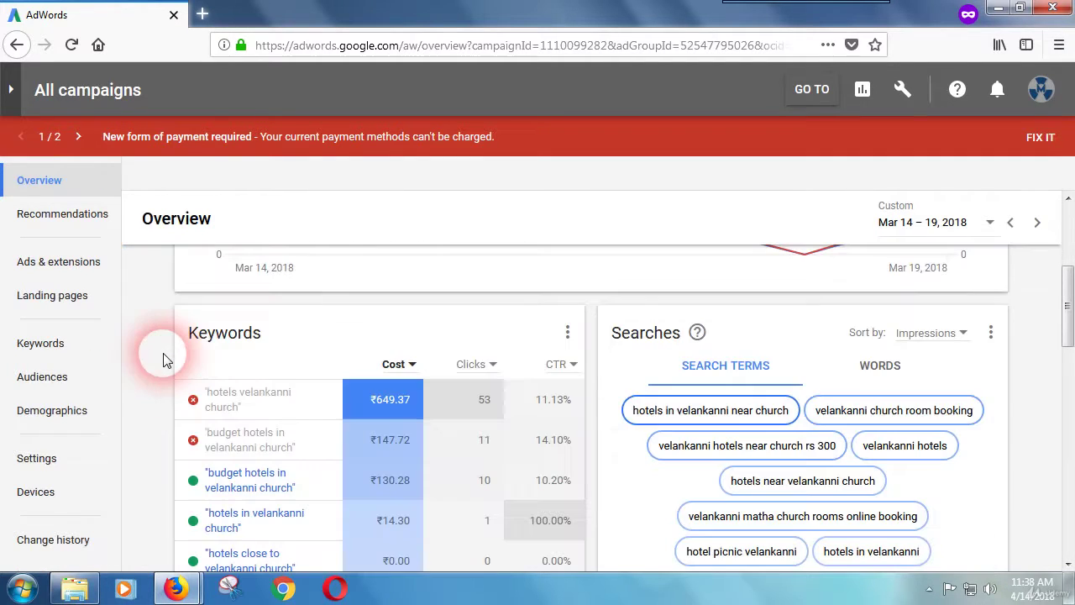
{"action": "scroll", "coordinate": [216, 360], "scroll_direction": "down", "scroll_amount": 2}
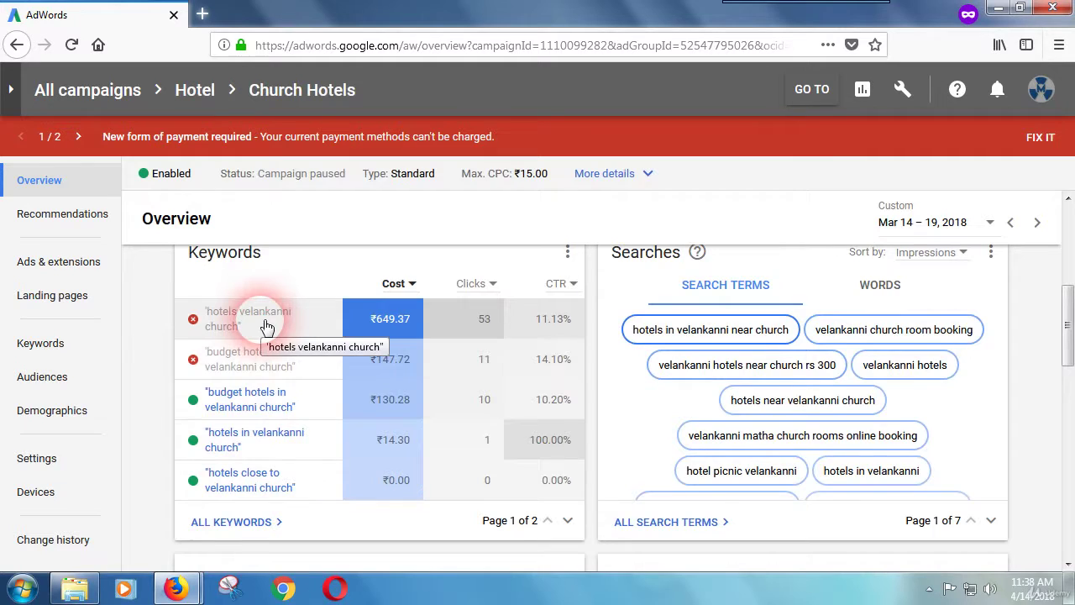
{"action": "scroll", "coordinate": [267, 326], "scroll_direction": "up", "scroll_amount": 3}
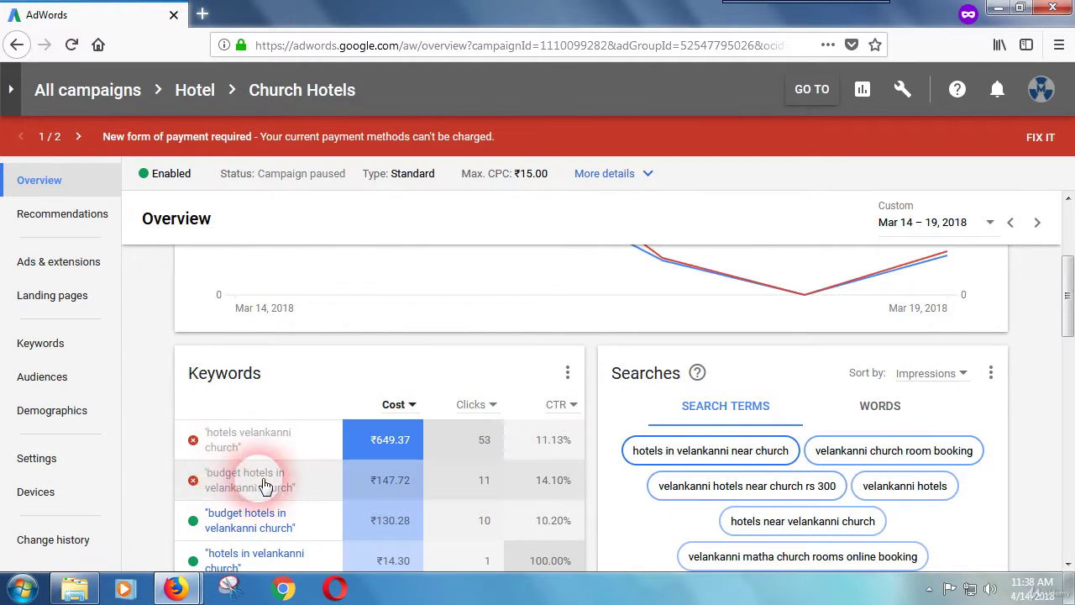
{"action": "scroll", "coordinate": [225, 464], "scroll_direction": "up", "scroll_amount": 5}
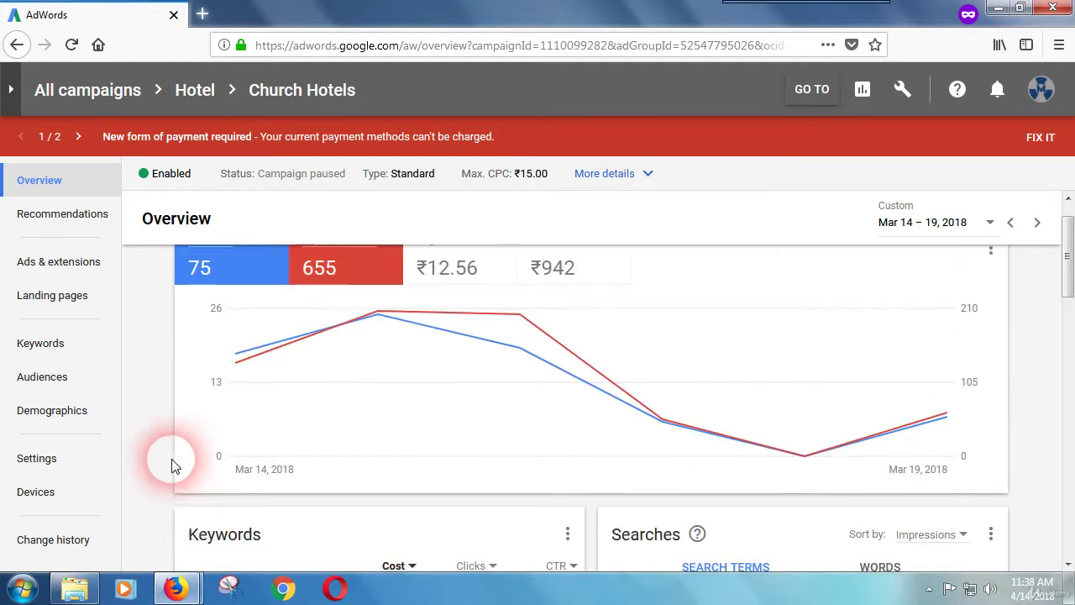
{"action": "scroll", "coordinate": [154, 454], "scroll_direction": "down", "scroll_amount": 8}
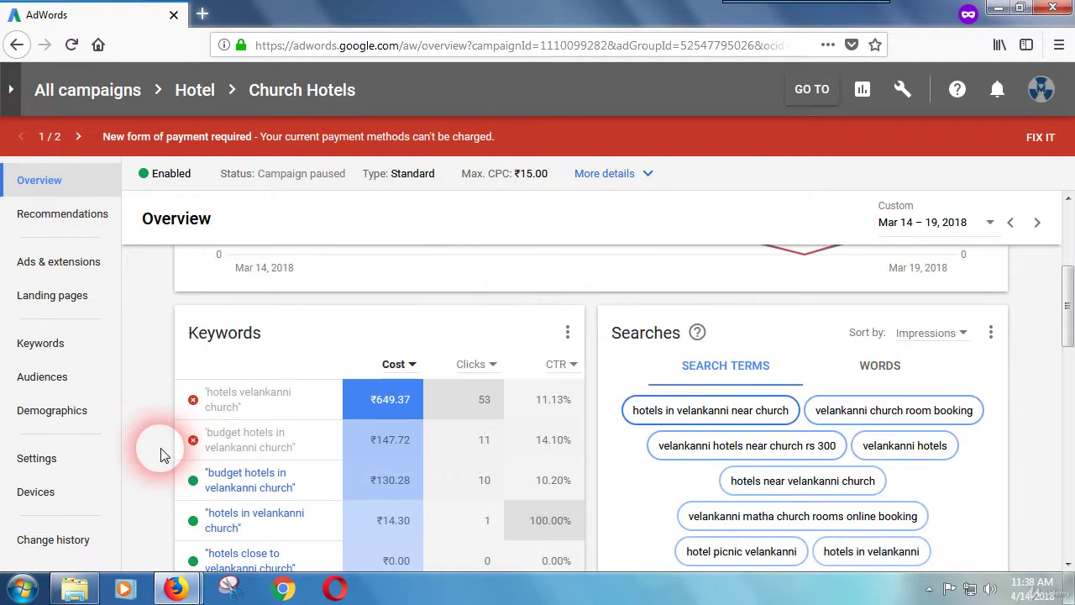
{"action": "scroll", "coordinate": [151, 479], "scroll_direction": "up", "scroll_amount": 8}
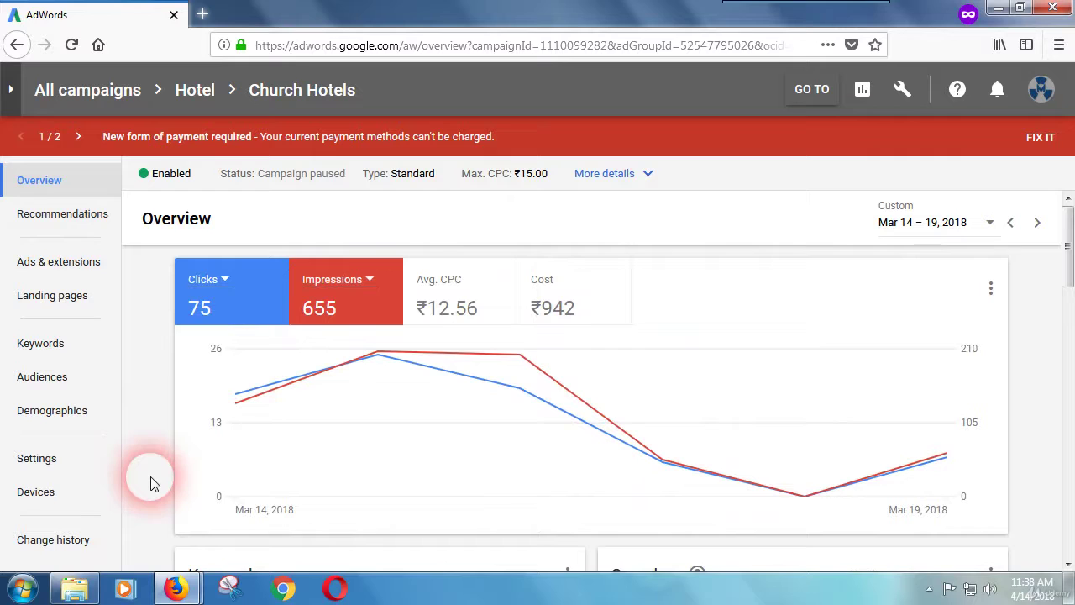
Pick the Lodge Velankanni ad group from the campaign drawer in place of Church Hotels.
{"action": "left_click", "coordinate": [11, 89]}
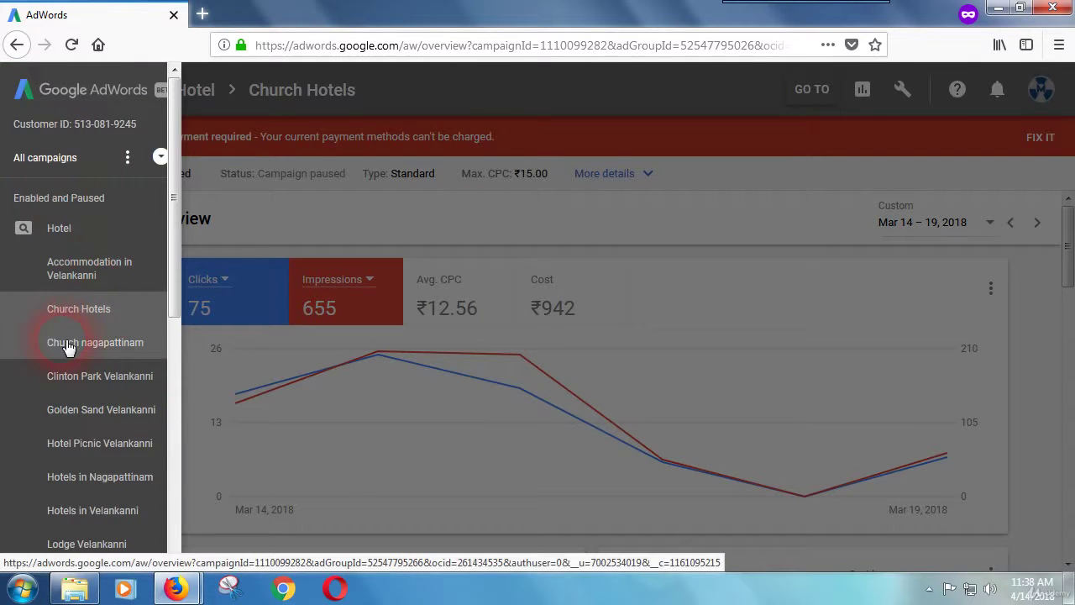
{"action": "left_click", "coordinate": [224, 364]}
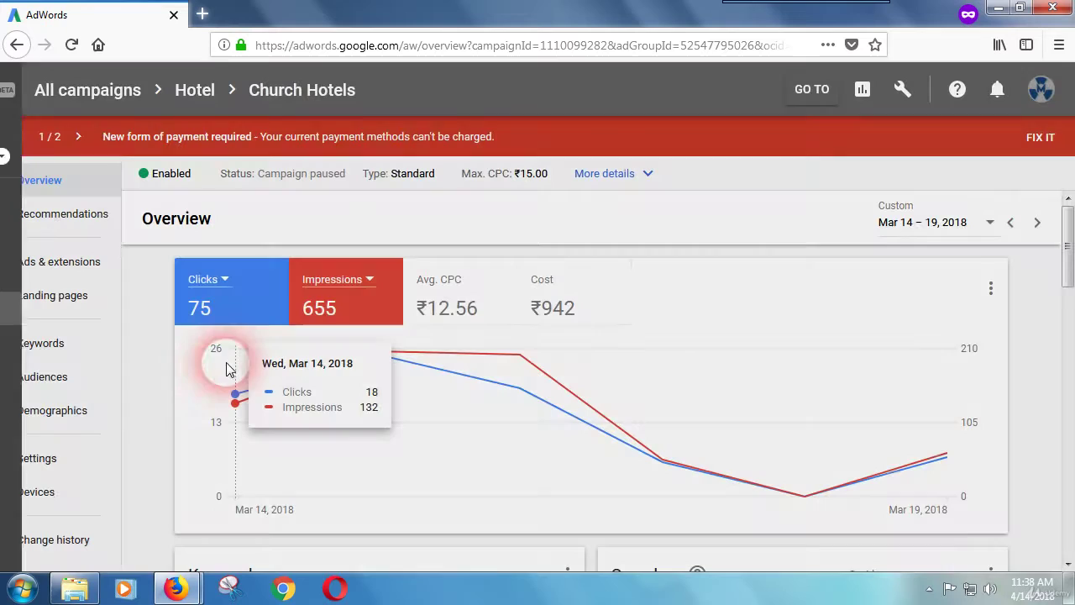
{"action": "scroll", "coordinate": [197, 474], "scroll_direction": "down", "scroll_amount": 3}
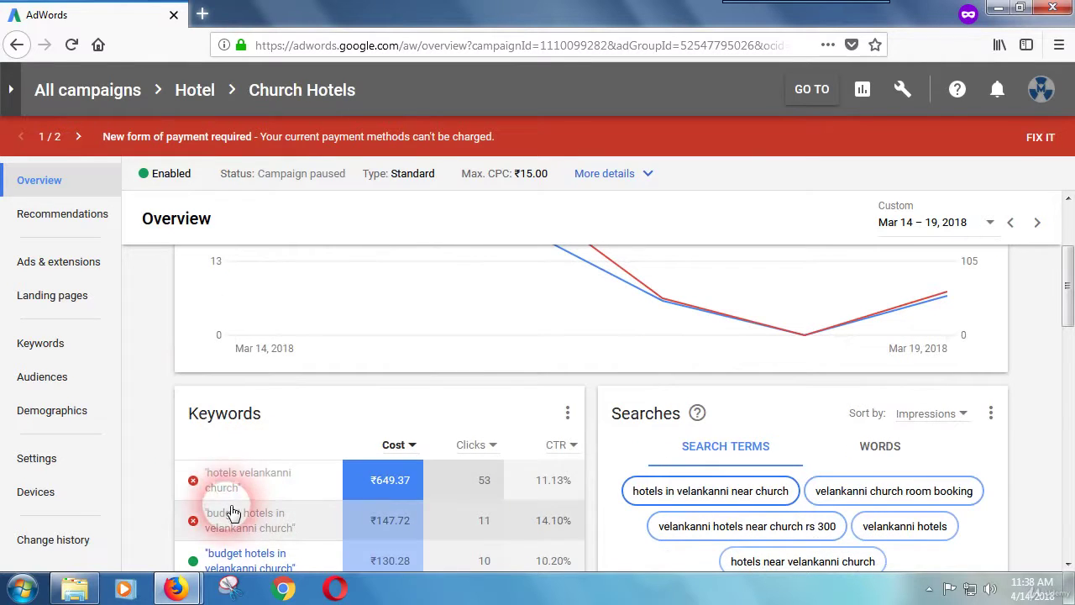
{"action": "scroll", "coordinate": [236, 493], "scroll_direction": "down", "scroll_amount": 1}
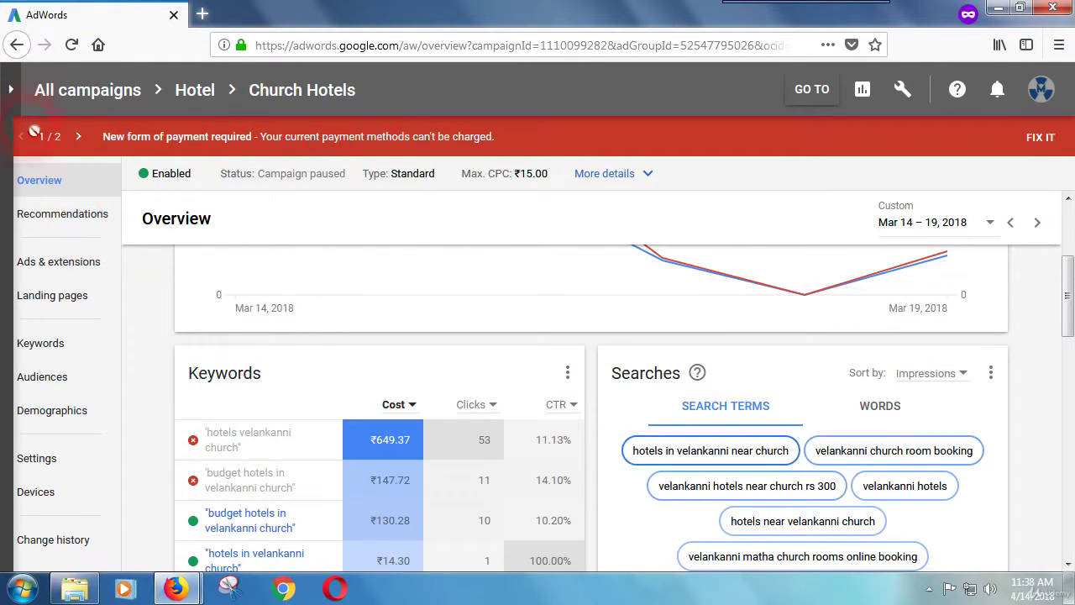
{"action": "left_click", "coordinate": [20, 96]}
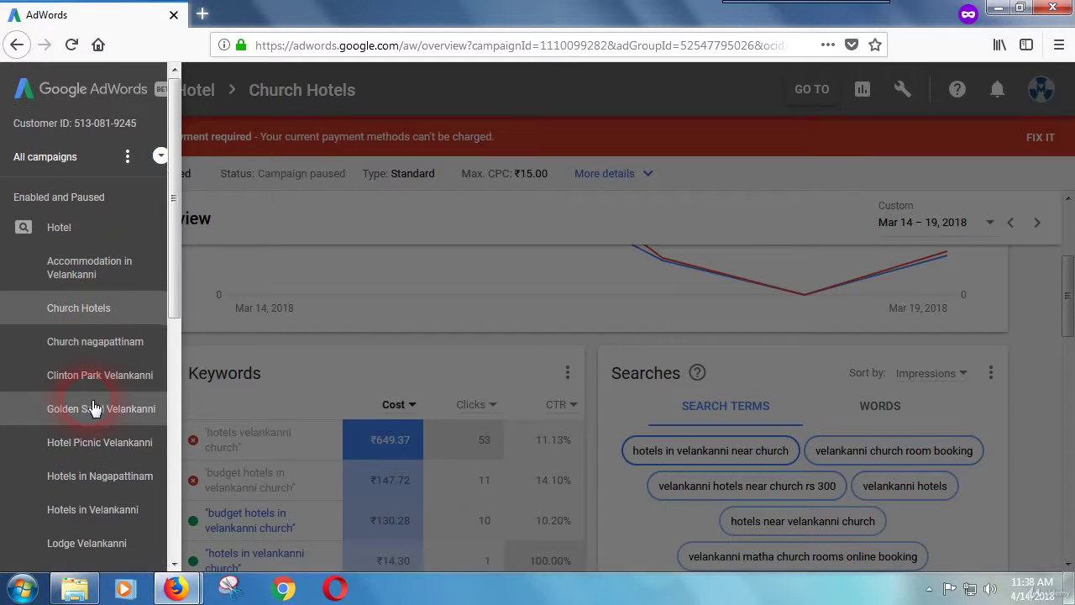
{"action": "scroll", "coordinate": [92, 408], "scroll_direction": "down", "scroll_amount": 3}
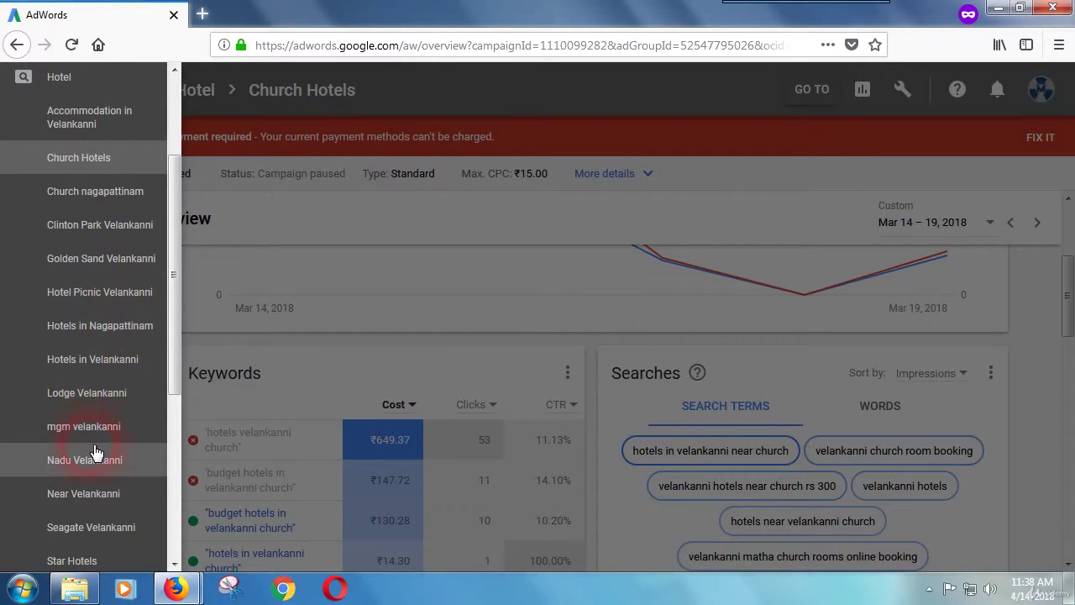
{"action": "left_click", "coordinate": [108, 404]}
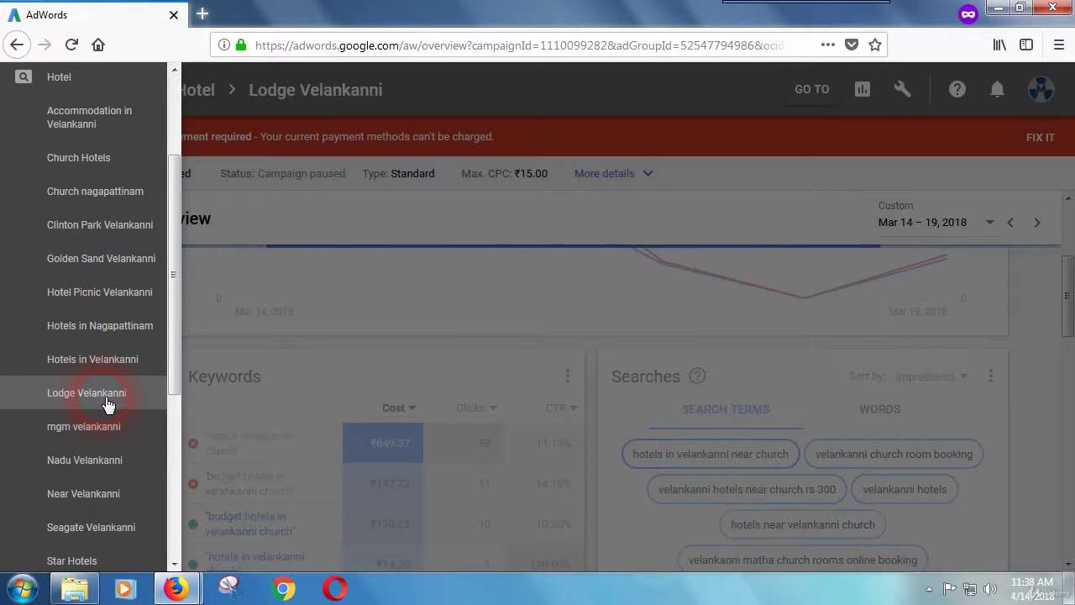
{"action": "left_click", "coordinate": [289, 418]}
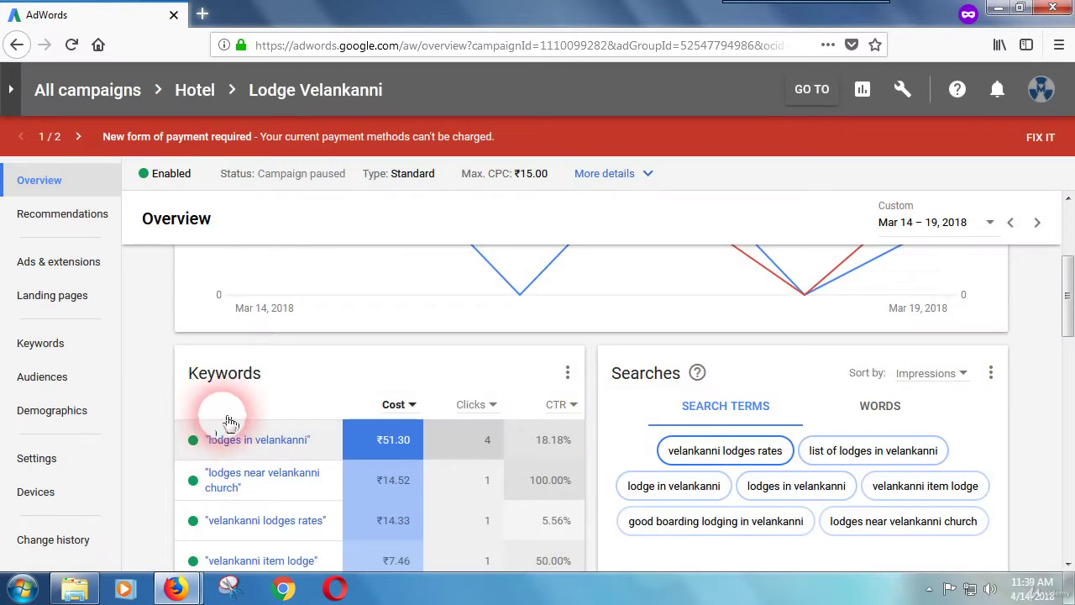
{"action": "scroll", "coordinate": [247, 455], "scroll_direction": "down", "scroll_amount": 1}
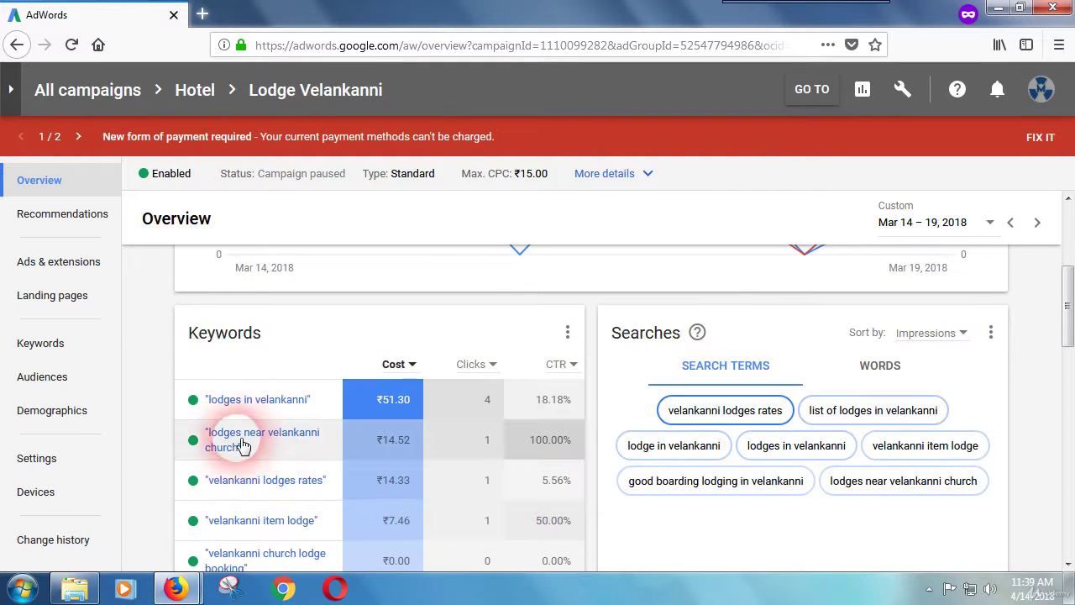
{"action": "scroll", "coordinate": [196, 442], "scroll_direction": "down", "scroll_amount": 2}
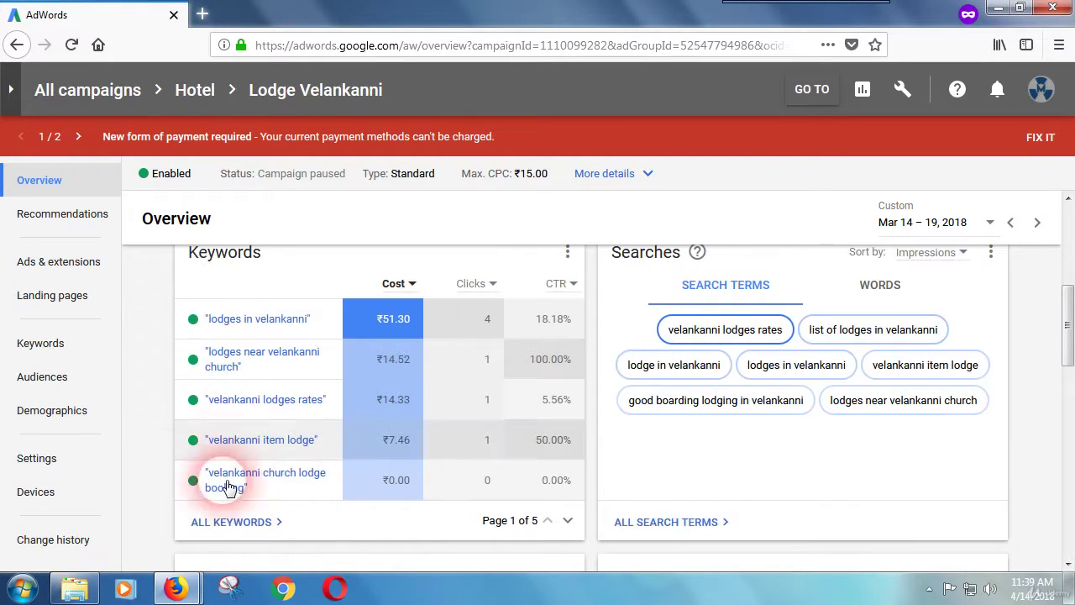
{"action": "scroll", "coordinate": [178, 462], "scroll_direction": "up", "scroll_amount": 3}
{"action": "scroll", "coordinate": [172, 440], "scroll_direction": "up", "scroll_amount": 2}
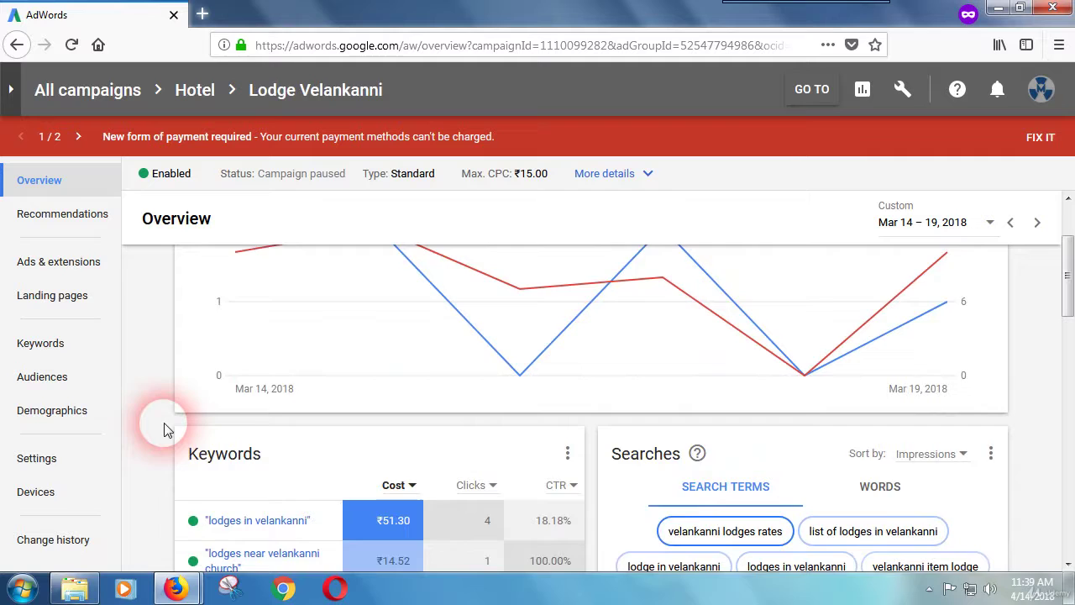
{"action": "scroll", "coordinate": [164, 430], "scroll_direction": "up", "scroll_amount": 3}
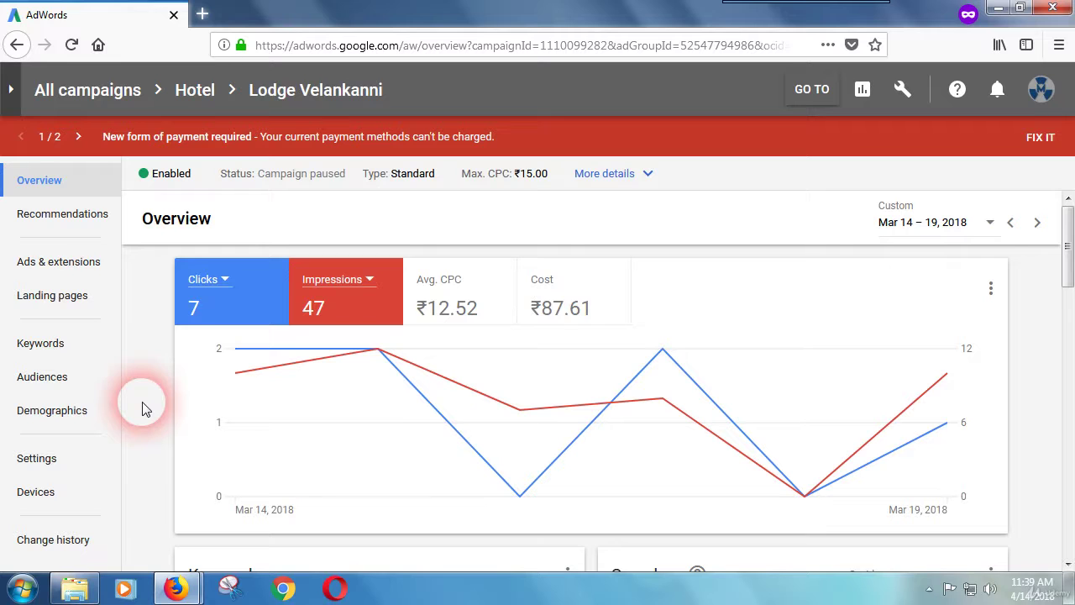
{"action": "scroll", "coordinate": [143, 412], "scroll_direction": "down", "scroll_amount": 6}
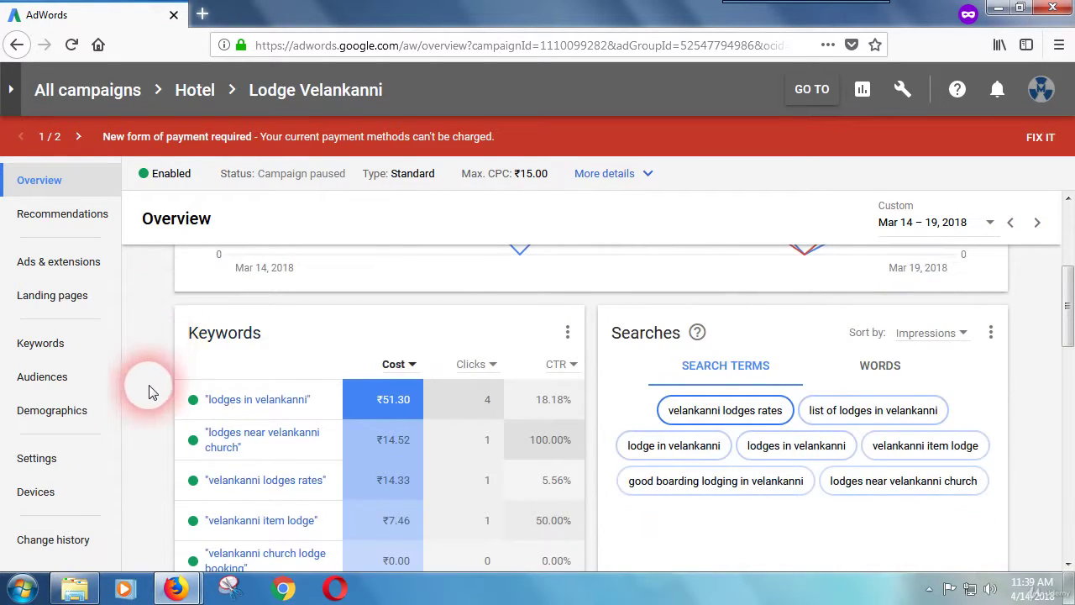
{"action": "scroll", "coordinate": [151, 390], "scroll_direction": "down", "scroll_amount": 2}
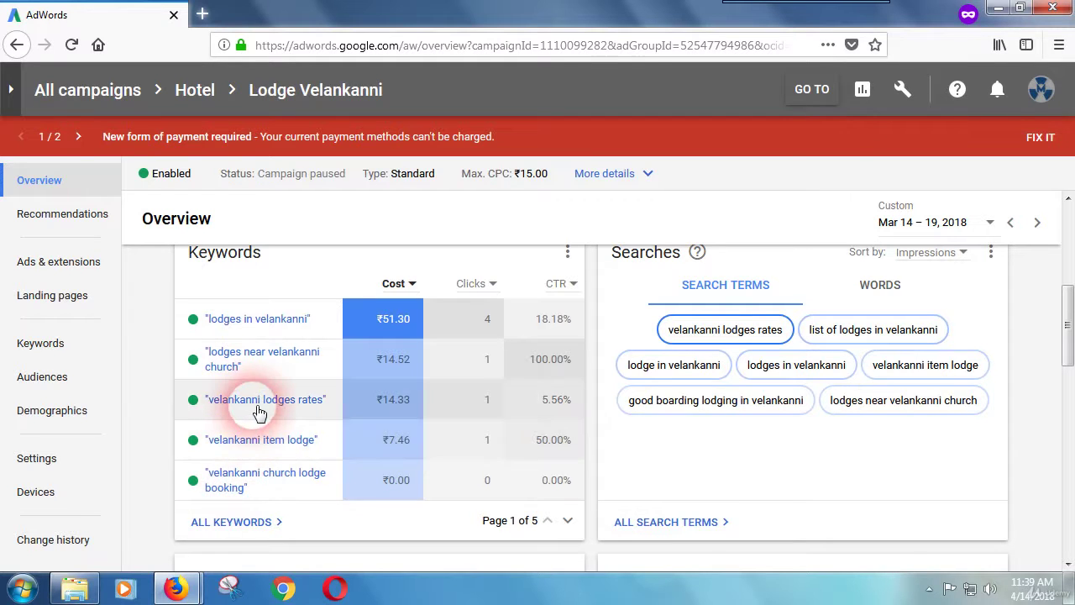
{"action": "scroll", "coordinate": [244, 420], "scroll_direction": "up", "scroll_amount": 3}
{"action": "scroll", "coordinate": [168, 432], "scroll_direction": "up", "scroll_amount": 3}
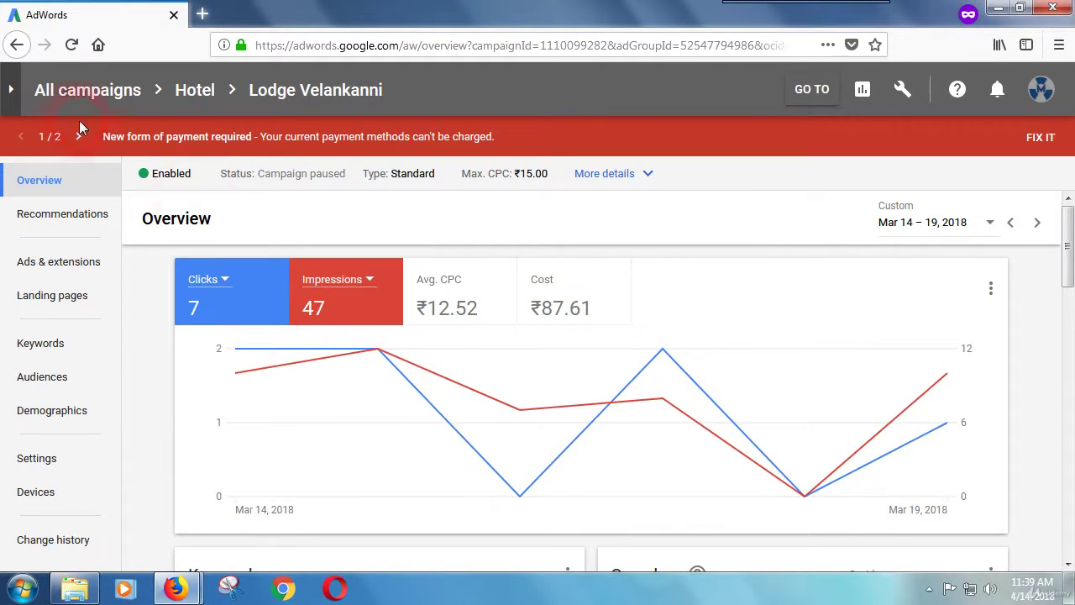
Switch to the All campaigns overview from the navigation drawer.
{"action": "left_click", "coordinate": [11, 89]}
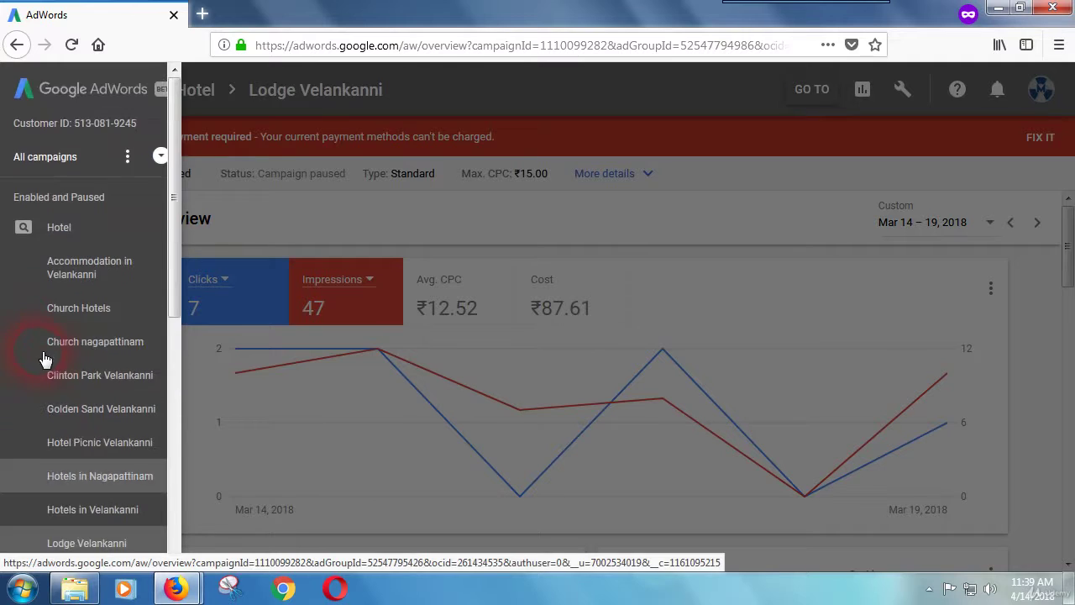
{"action": "left_click", "coordinate": [84, 170]}
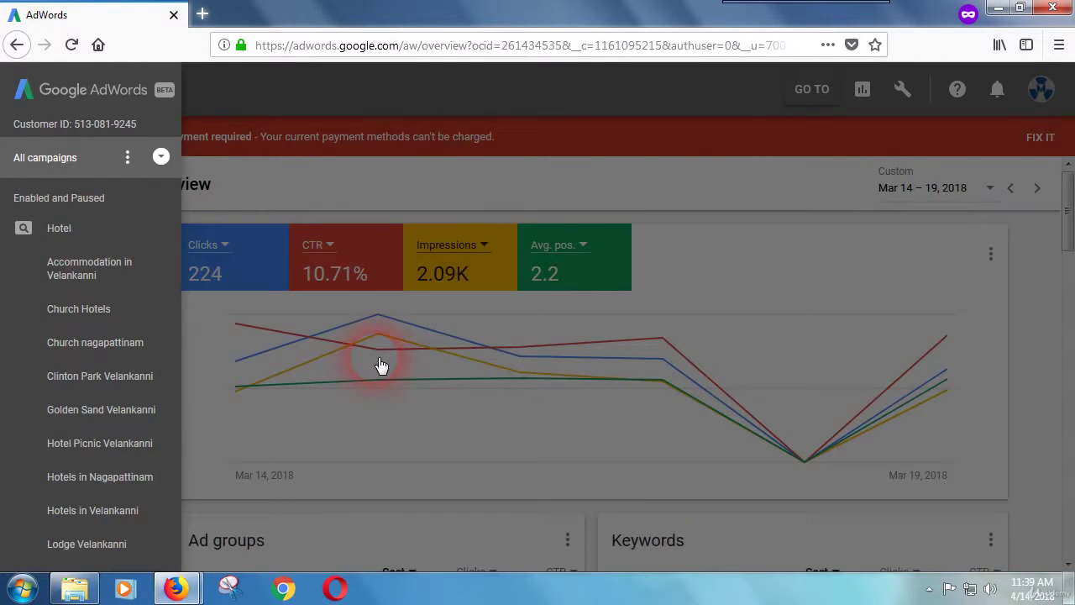
{"action": "left_click", "coordinate": [336, 375]}
Review the Ad groups card, 'hotels in velankanni' search term details, and Most-shown ads.
{"action": "scroll", "coordinate": [144, 420], "scroll_direction": "down", "scroll_amount": 4}
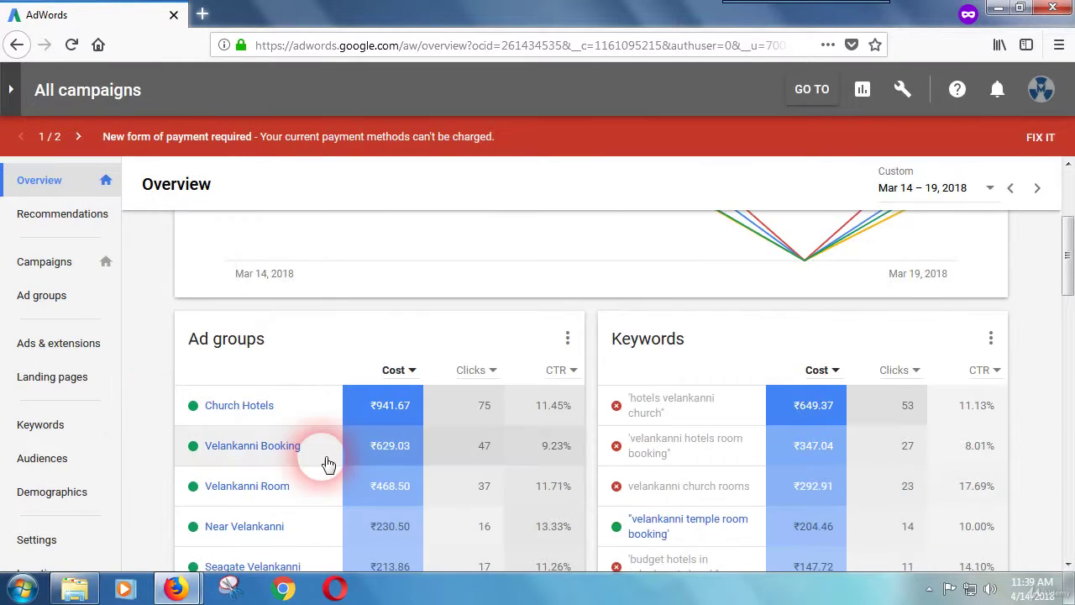
{"action": "scroll", "coordinate": [278, 434], "scroll_direction": "down", "scroll_amount": 2}
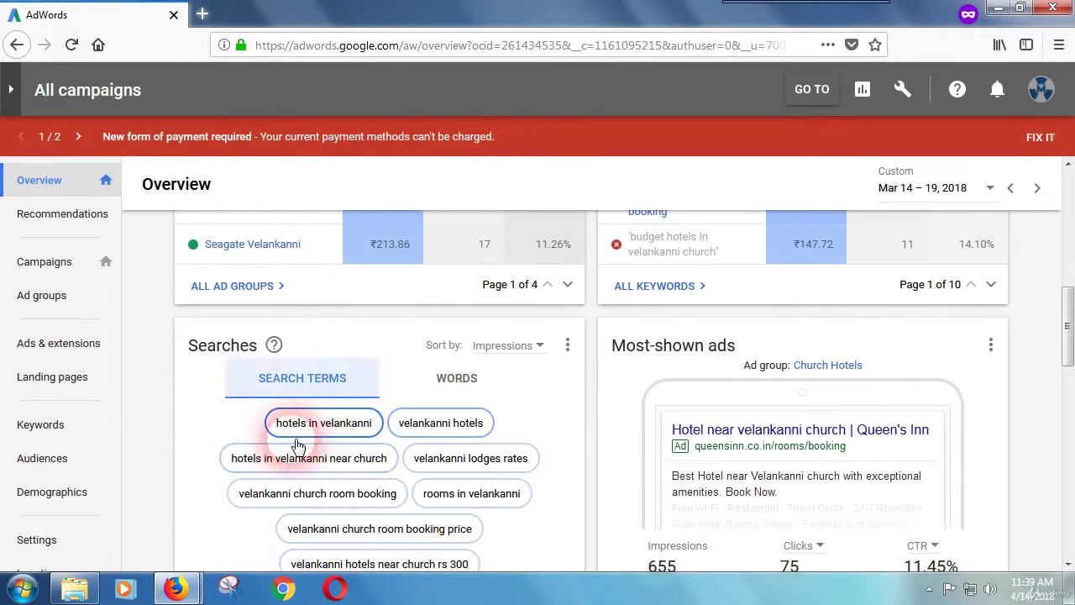
{"action": "left_click", "coordinate": [305, 428]}
{"action": "scroll", "coordinate": [201, 401], "scroll_direction": "down", "scroll_amount": 1}
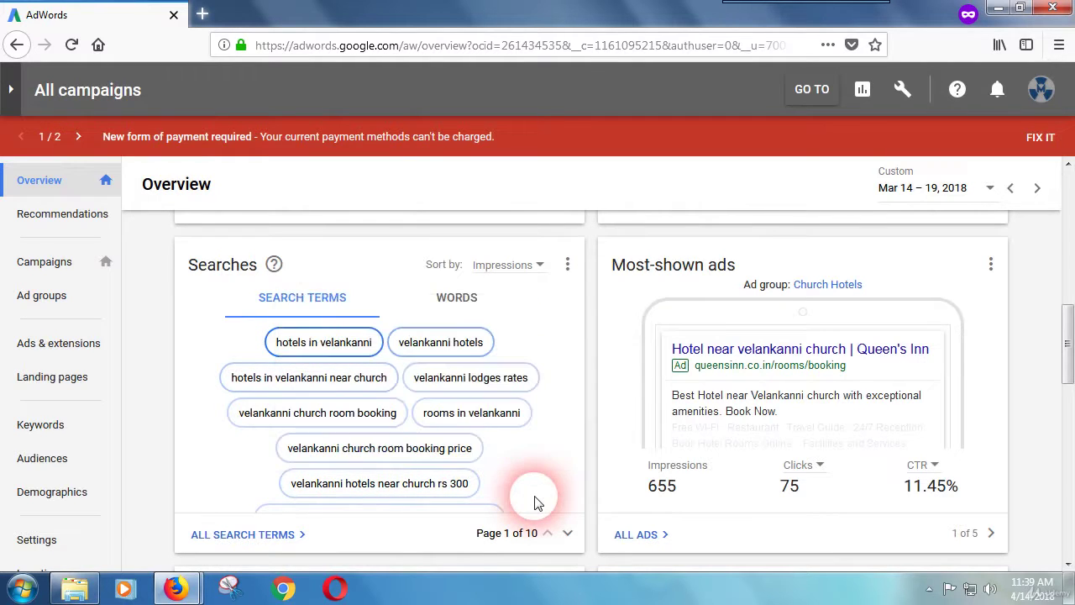
{"action": "mouse_move", "coordinate": [304, 348]}
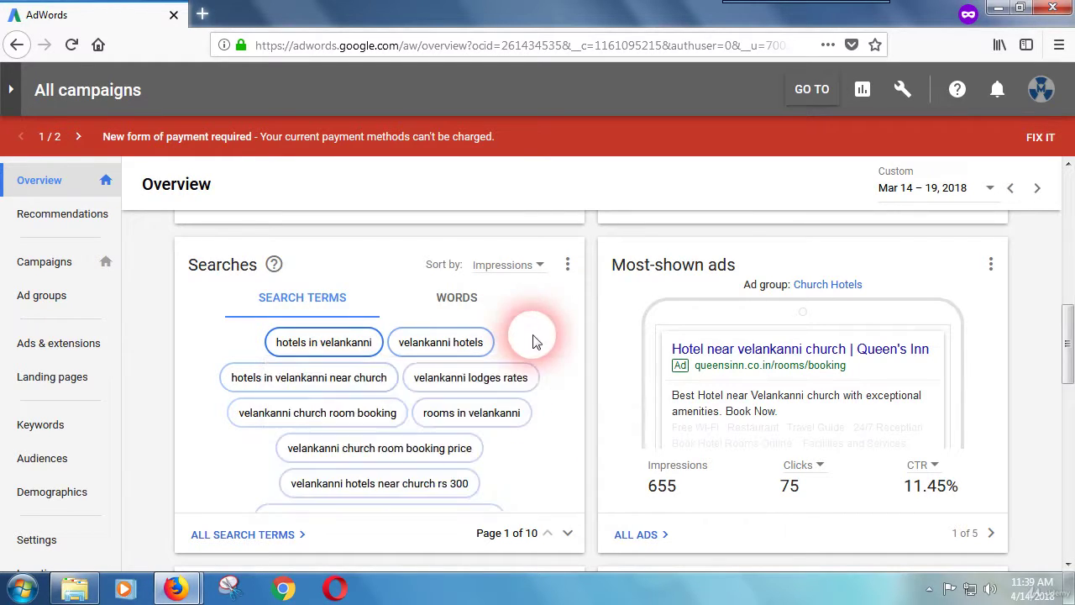
{"action": "scroll", "coordinate": [247, 448], "scroll_direction": "down", "scroll_amount": 3}
{"action": "scroll", "coordinate": [336, 458], "scroll_direction": "up", "scroll_amount": 2}
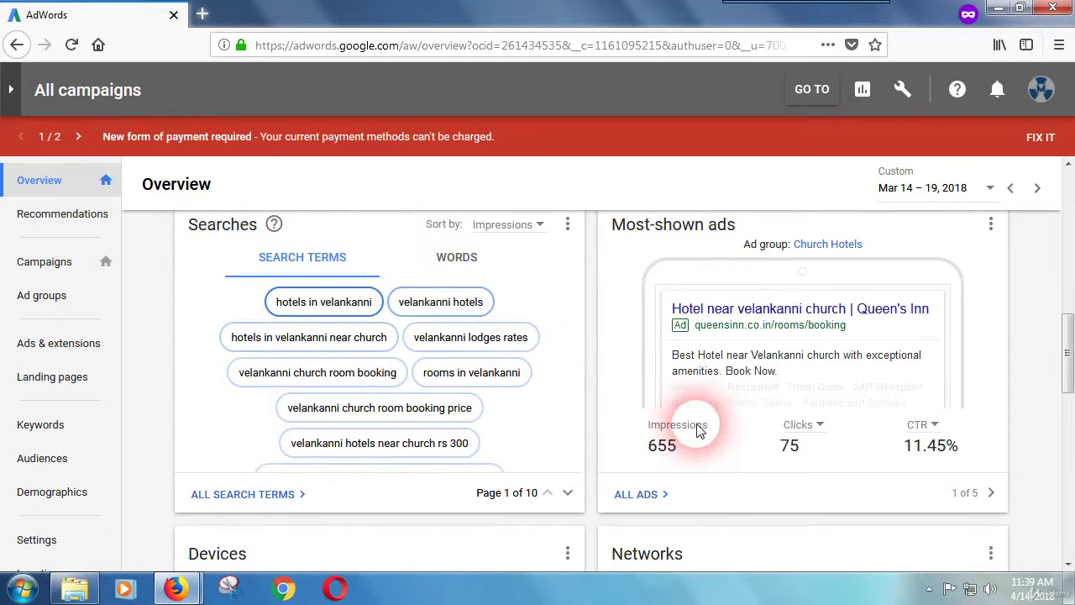
{"action": "mouse_move", "coordinate": [742, 324]}
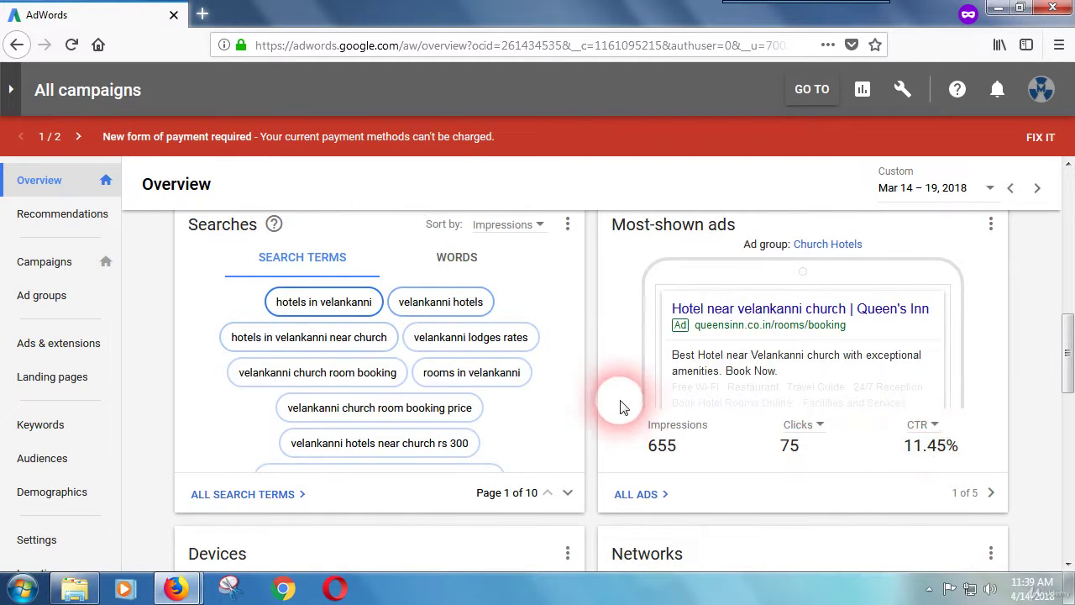
{"action": "scroll", "coordinate": [557, 423], "scroll_direction": "down", "scroll_amount": 4}
{"action": "scroll", "coordinate": [353, 462], "scroll_direction": "up", "scroll_amount": 1}
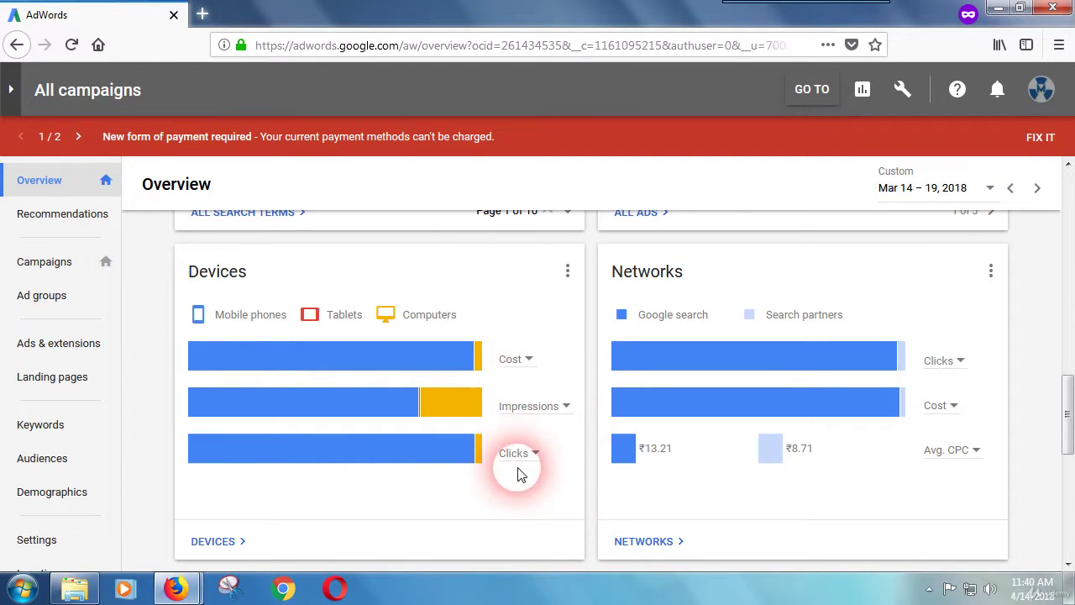
{"action": "mouse_move", "coordinate": [247, 324]}
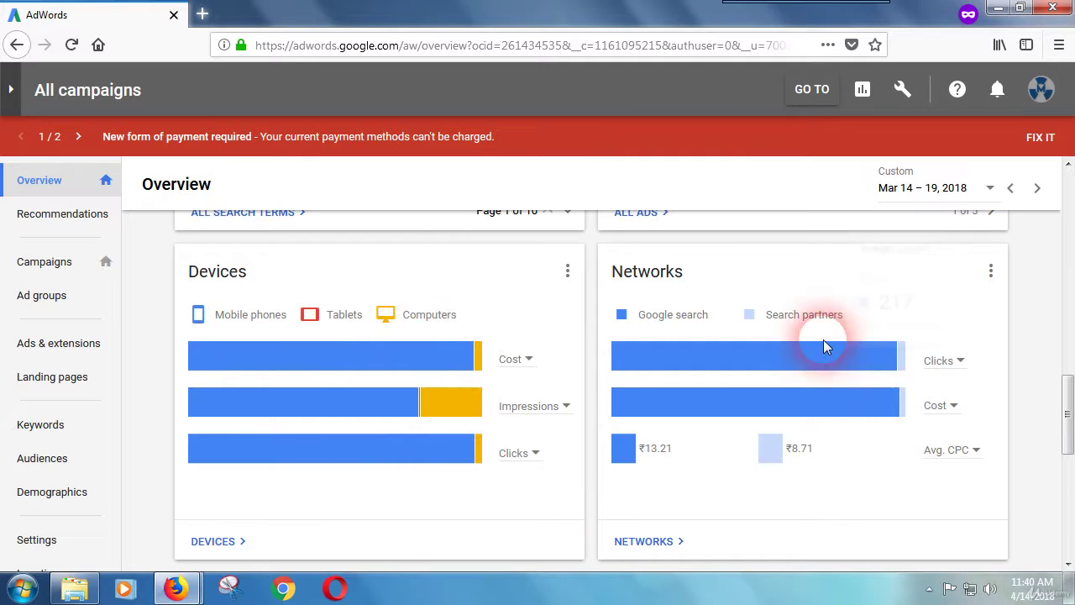
{"action": "mouse_move", "coordinate": [699, 352]}
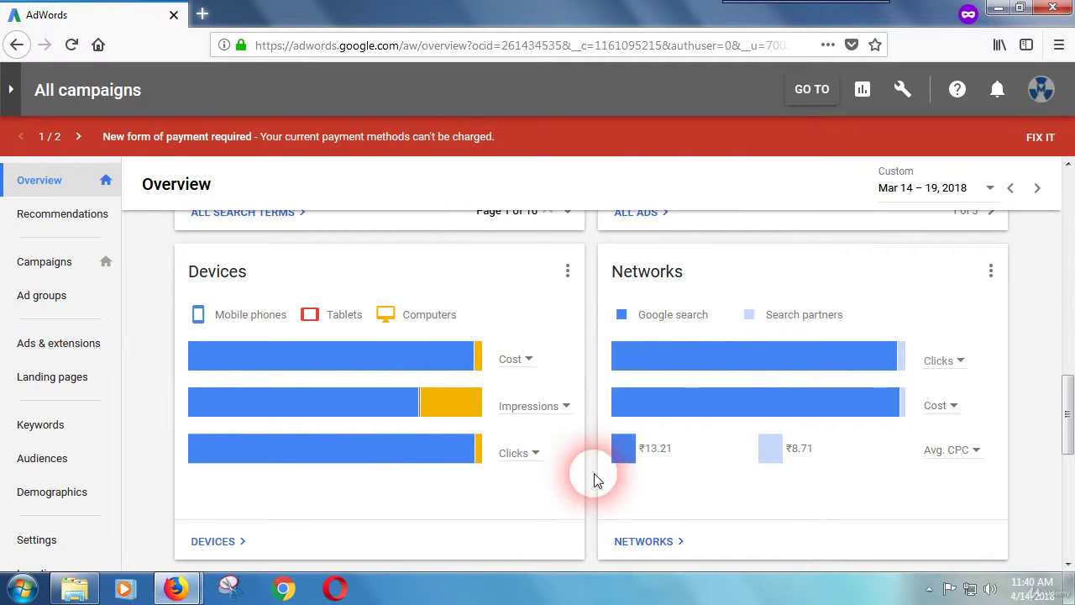
{"action": "scroll", "coordinate": [592, 479], "scroll_direction": "down", "scroll_amount": 1}
{"action": "scroll", "coordinate": [592, 483], "scroll_direction": "down", "scroll_amount": 2}
{"action": "scroll", "coordinate": [607, 506], "scroll_direction": "down", "scroll_amount": 6}
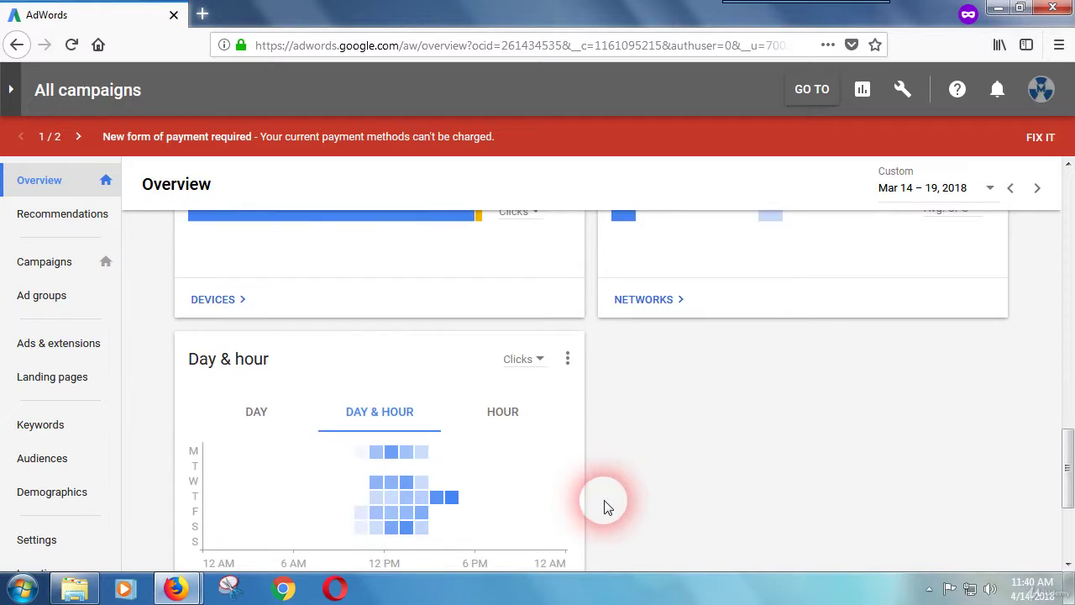
{"action": "mouse_move", "coordinate": [468, 395]}
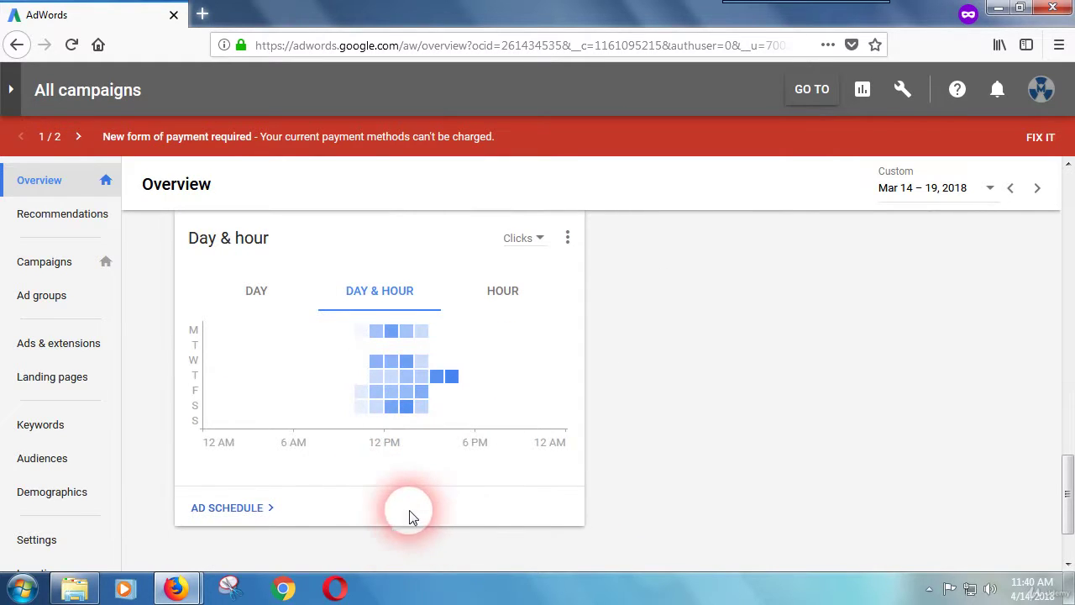
{"action": "scroll", "coordinate": [196, 497], "scroll_direction": "up", "scroll_amount": 9}
{"action": "scroll", "coordinate": [168, 508], "scroll_direction": "up", "scroll_amount": 15}
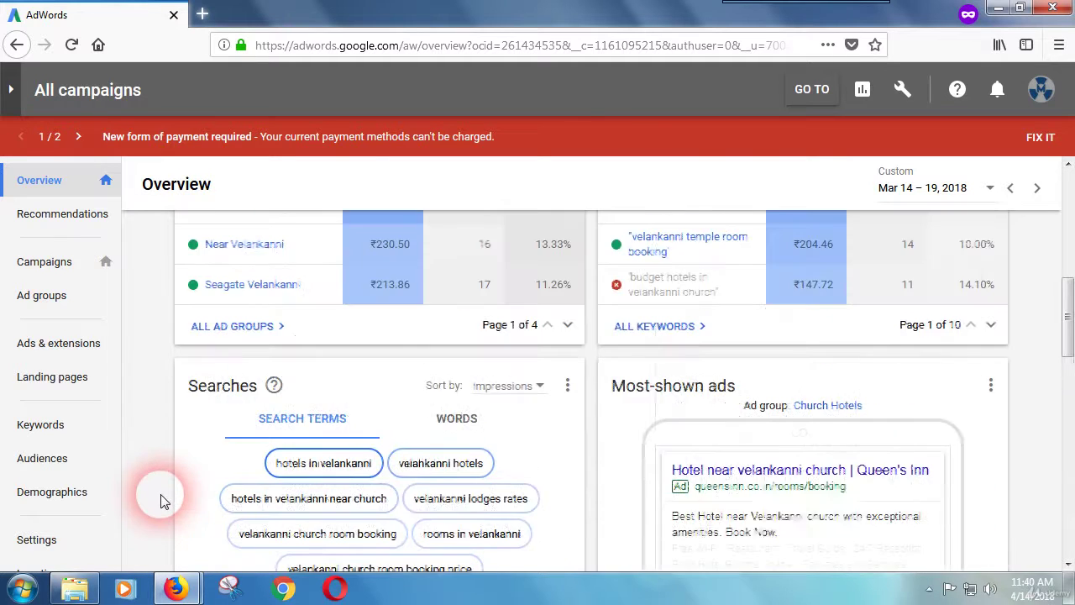
{"action": "scroll", "coordinate": [148, 499], "scroll_direction": "up", "scroll_amount": 2}
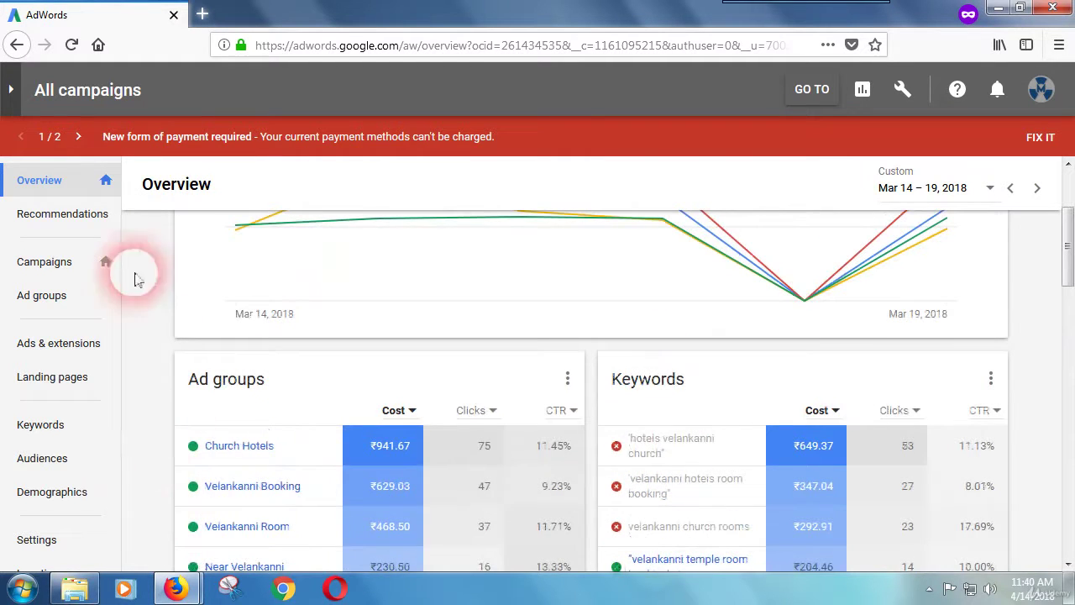
Review recommendations and the paused campaign's settings table, then go to Ads & extensions.
{"action": "left_click", "coordinate": [67, 214]}
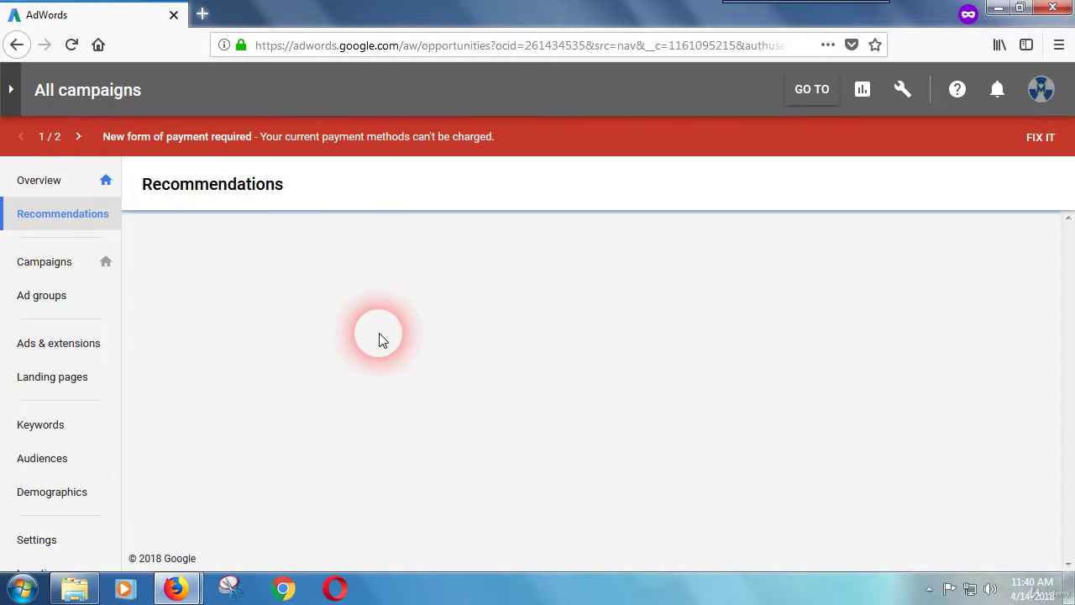
{"action": "scroll", "coordinate": [317, 416], "scroll_direction": "down", "scroll_amount": 3}
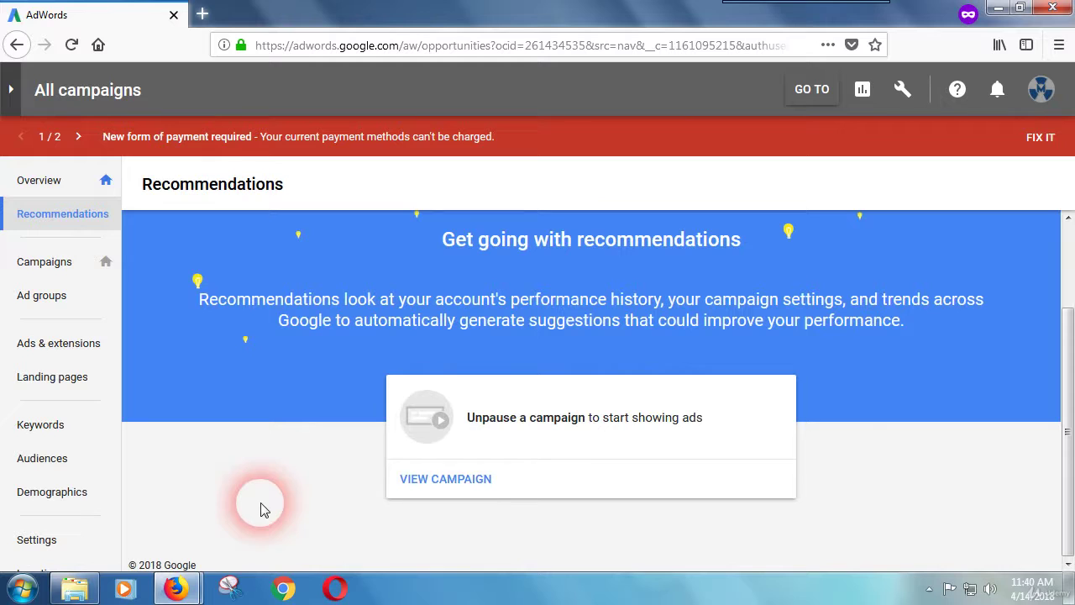
{"action": "left_click", "coordinate": [444, 487]}
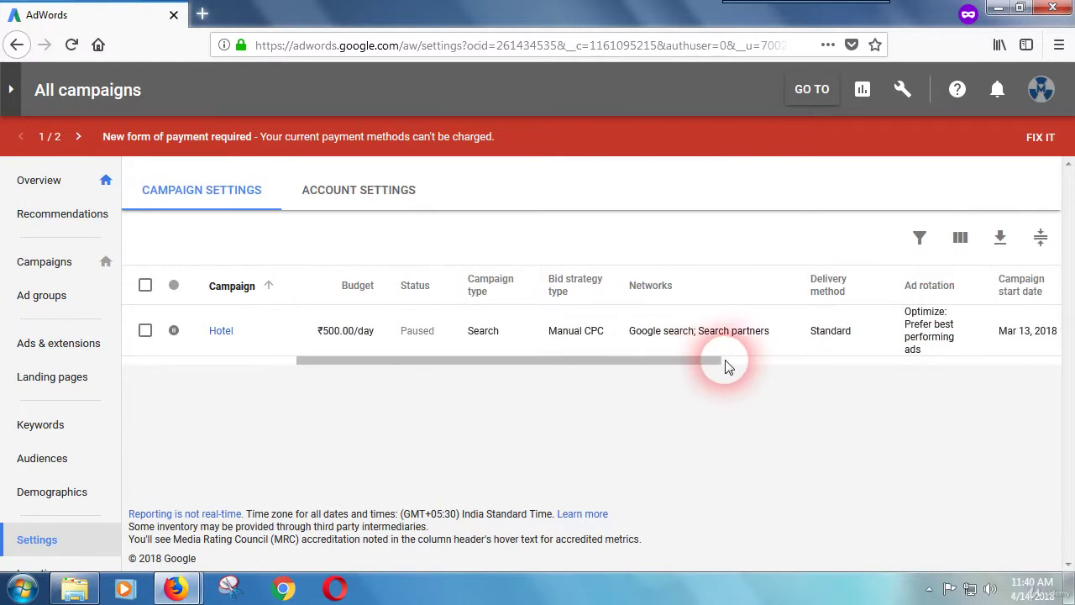
{"action": "left_click_drag", "start_coordinate": [692, 368], "coordinate": [351, 332]}
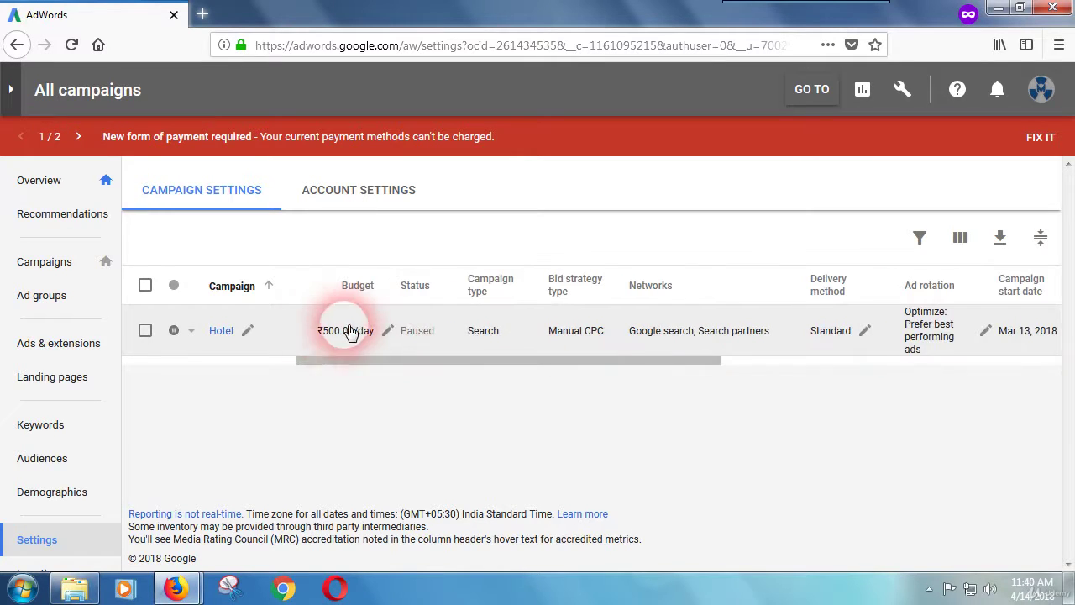
{"action": "left_click", "coordinate": [73, 351]}
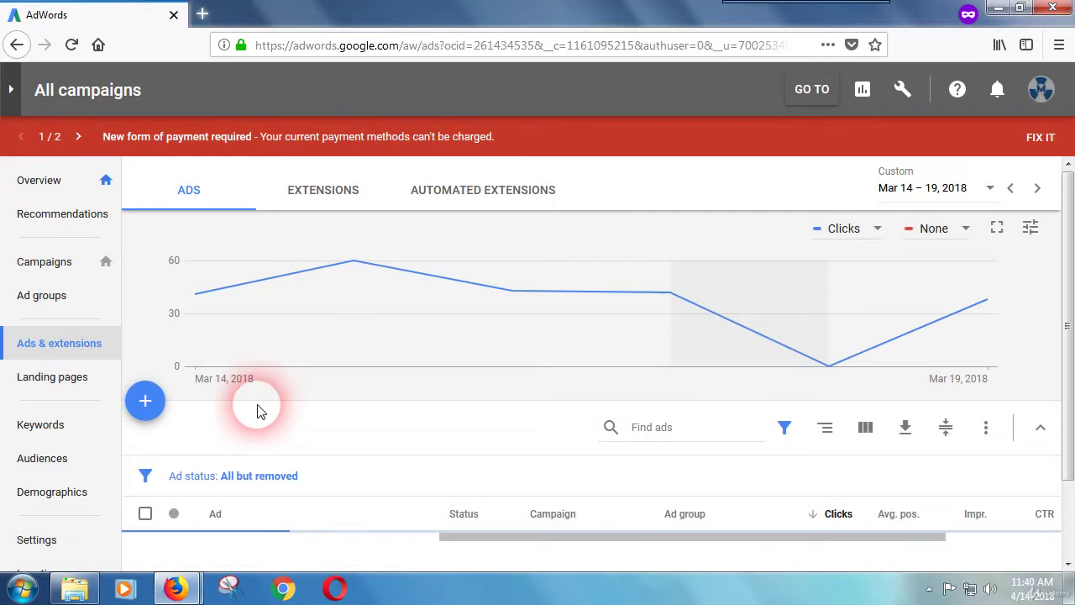
Scroll through the ads list and its Mar 14 – 19, 2018 clicks chart.
{"action": "scroll", "coordinate": [262, 409], "scroll_direction": "down", "scroll_amount": 5}
{"action": "scroll", "coordinate": [227, 440], "scroll_direction": "down", "scroll_amount": 2}
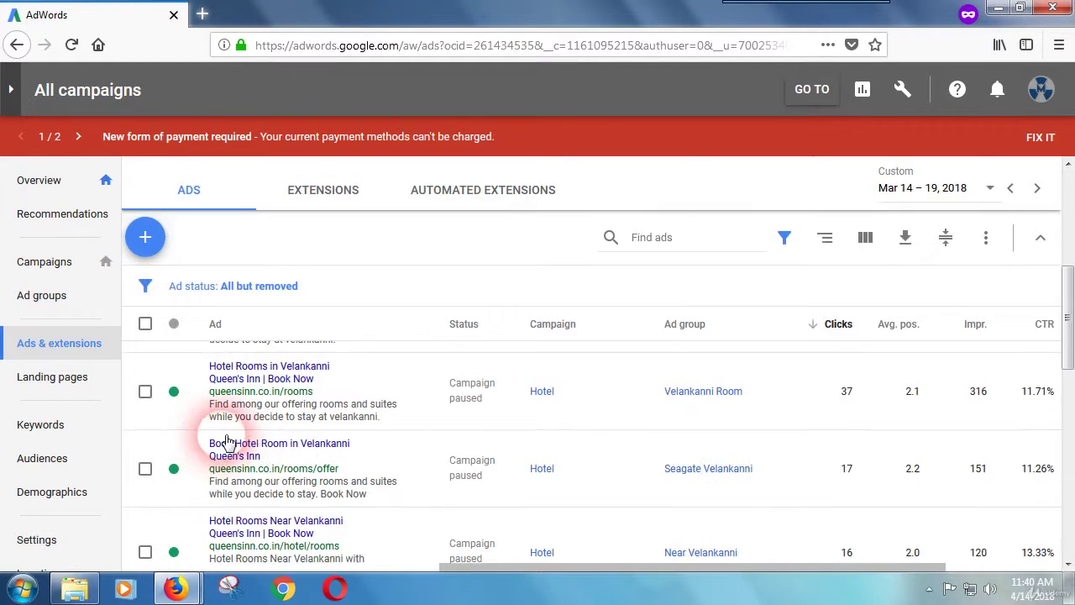
{"action": "scroll", "coordinate": [401, 355], "scroll_direction": "up", "scroll_amount": 4}
{"action": "scroll", "coordinate": [407, 398], "scroll_direction": "up", "scroll_amount": 2}
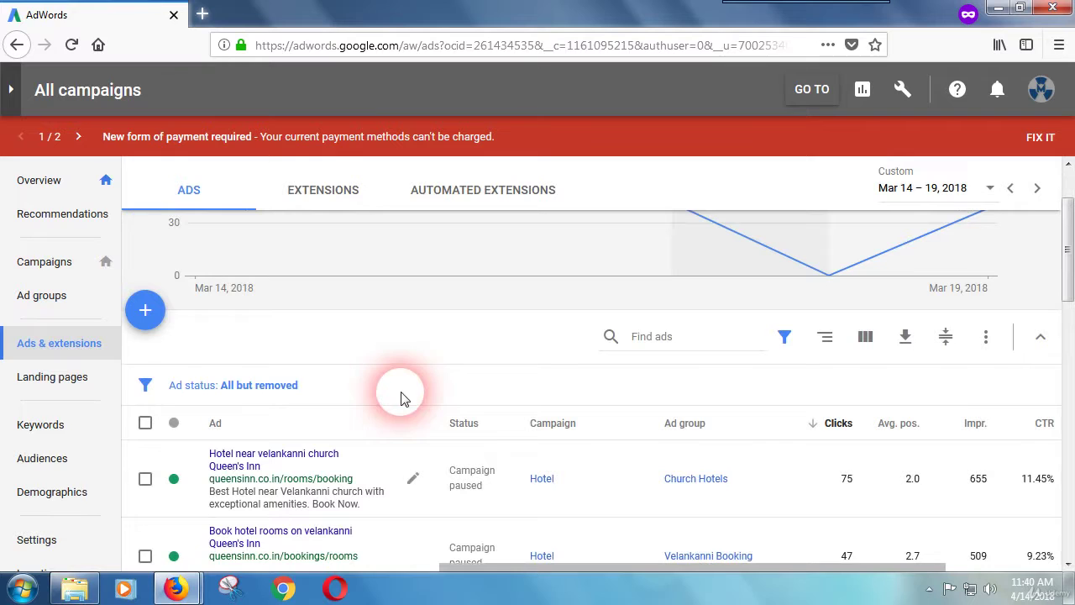
{"action": "scroll", "coordinate": [403, 382], "scroll_direction": "down", "scroll_amount": 2}
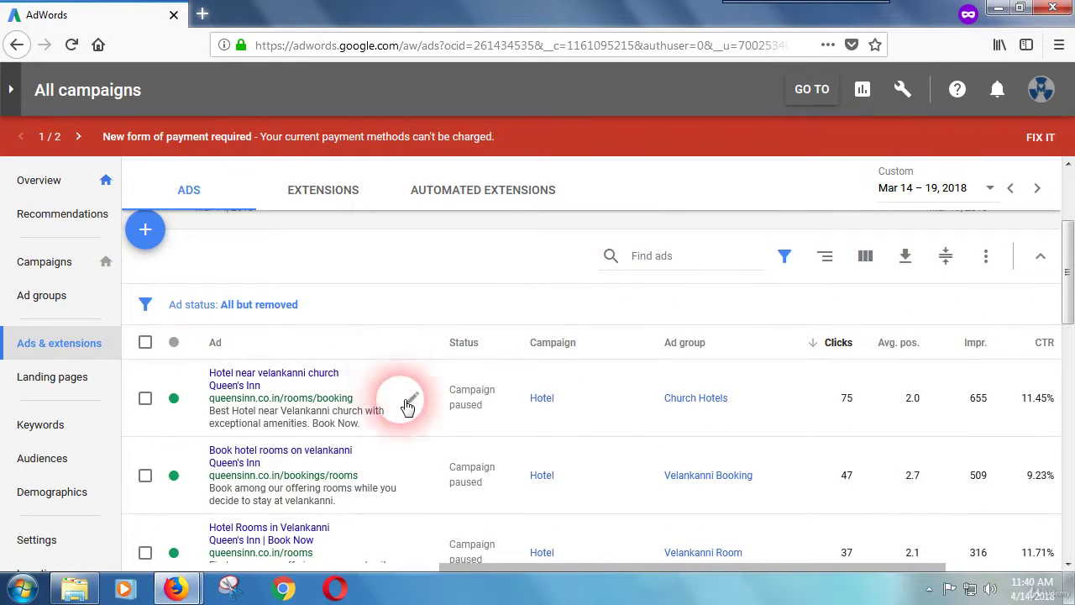
{"action": "scroll", "coordinate": [410, 420], "scroll_direction": "up", "scroll_amount": 1}
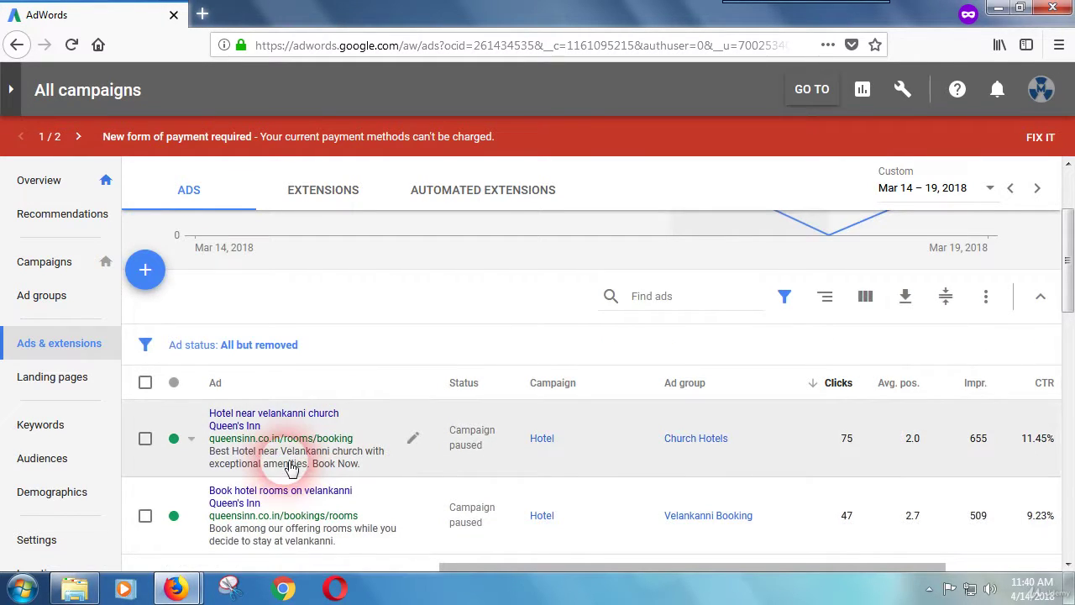
Show the Hotel campaign's Approved call, callout and sitelink extensions.
{"action": "left_click", "coordinate": [334, 194]}
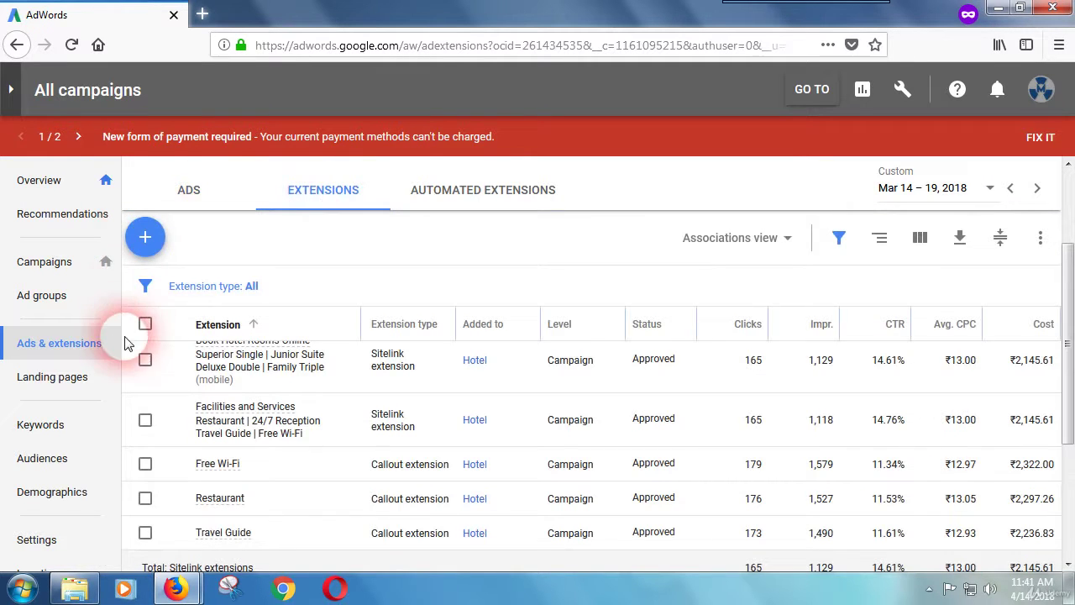
{"action": "scroll", "coordinate": [319, 487], "scroll_direction": "up", "scroll_amount": 3}
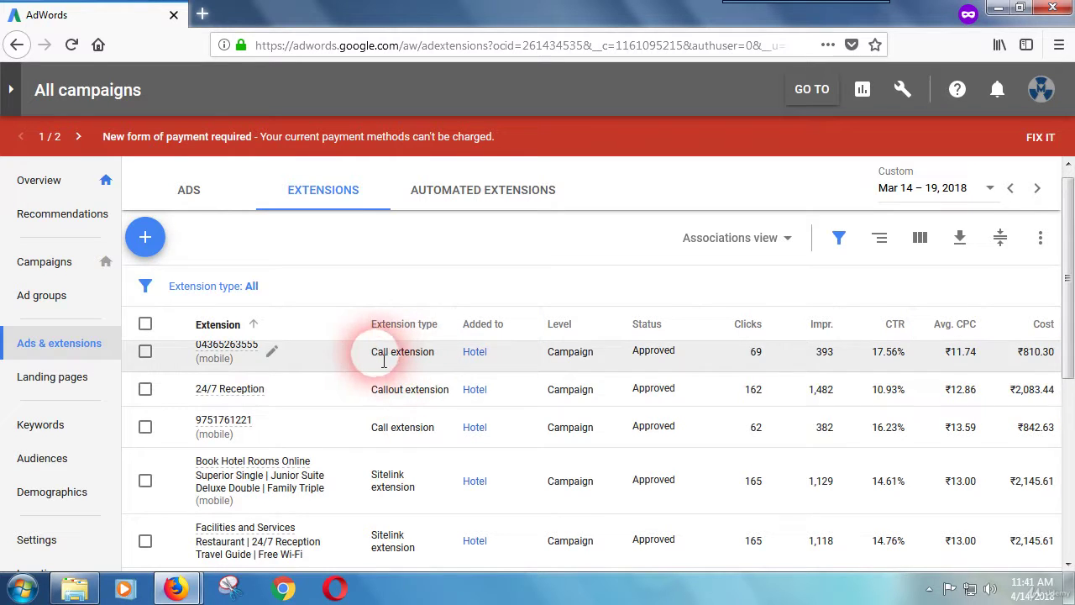
{"action": "scroll", "coordinate": [406, 412], "scroll_direction": "up", "scroll_amount": 1}
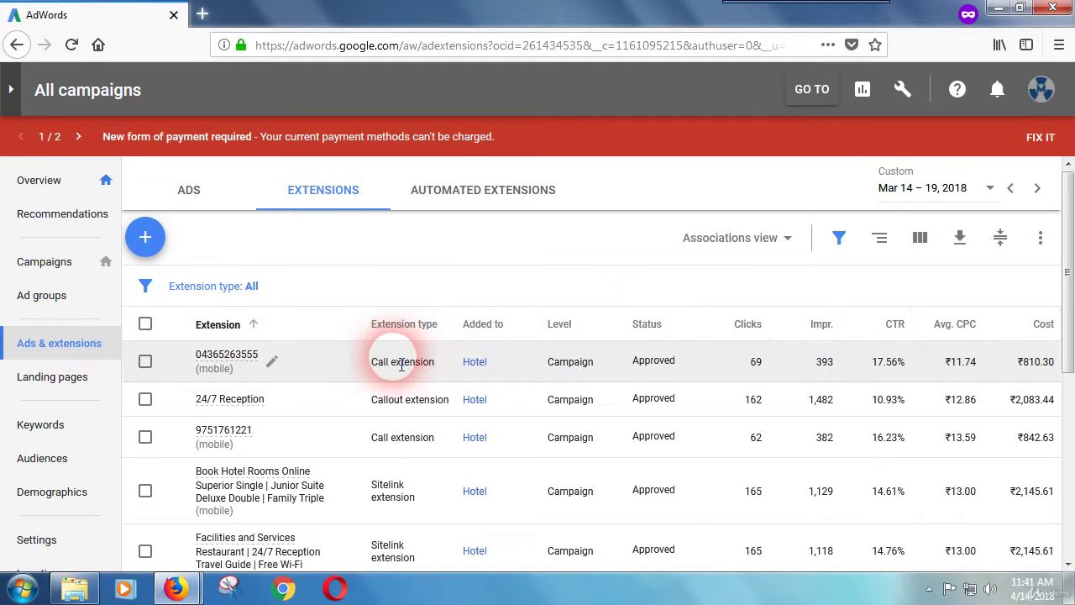
{"action": "mouse_move", "coordinate": [215, 360]}
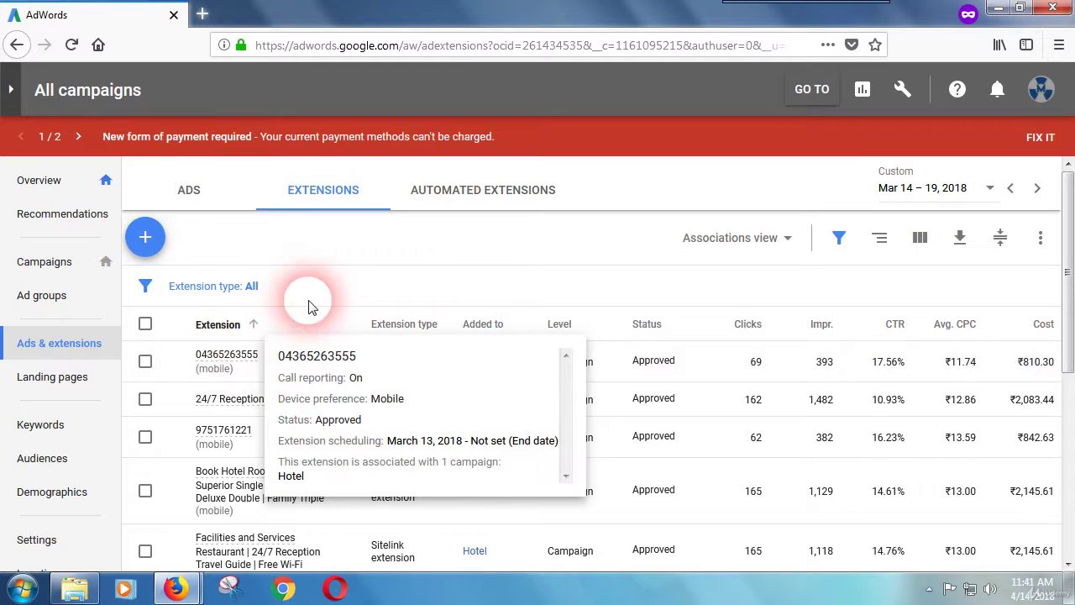
Open the Landing pages report and scroll to the queensinn.co.in URLs per Hotel ad group.
{"action": "left_click", "coordinate": [82, 391]}
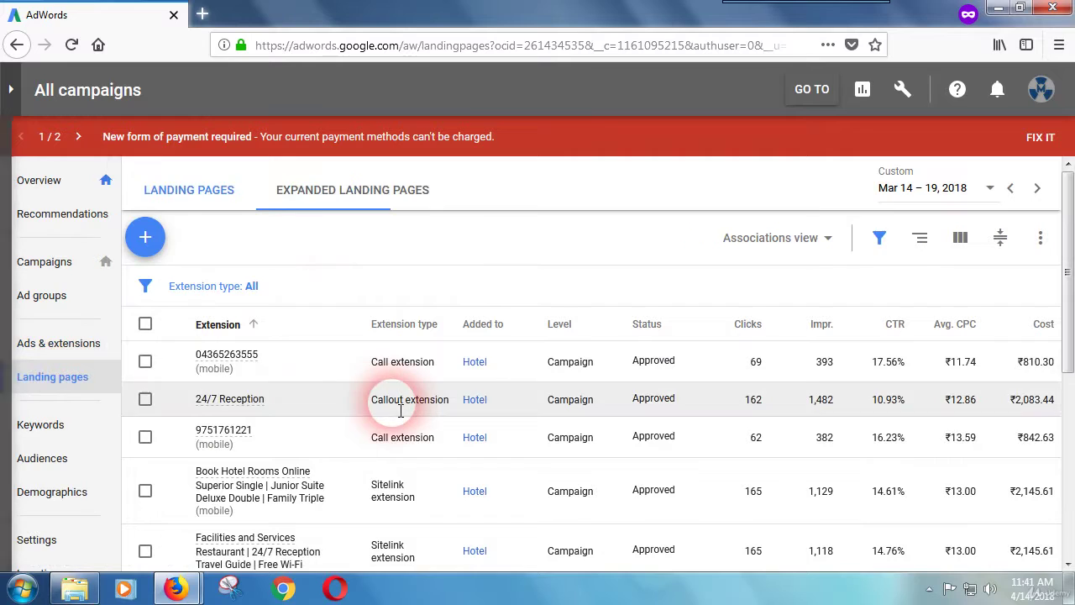
{"action": "scroll", "coordinate": [354, 411], "scroll_direction": "down", "scroll_amount": 1}
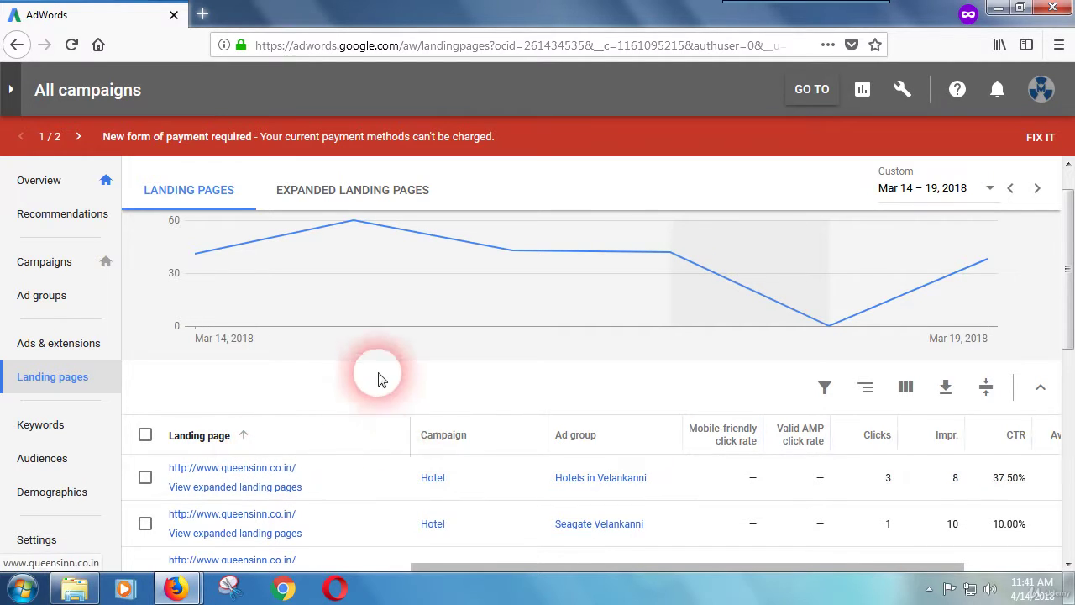
{"action": "scroll", "coordinate": [418, 431], "scroll_direction": "down", "scroll_amount": 3}
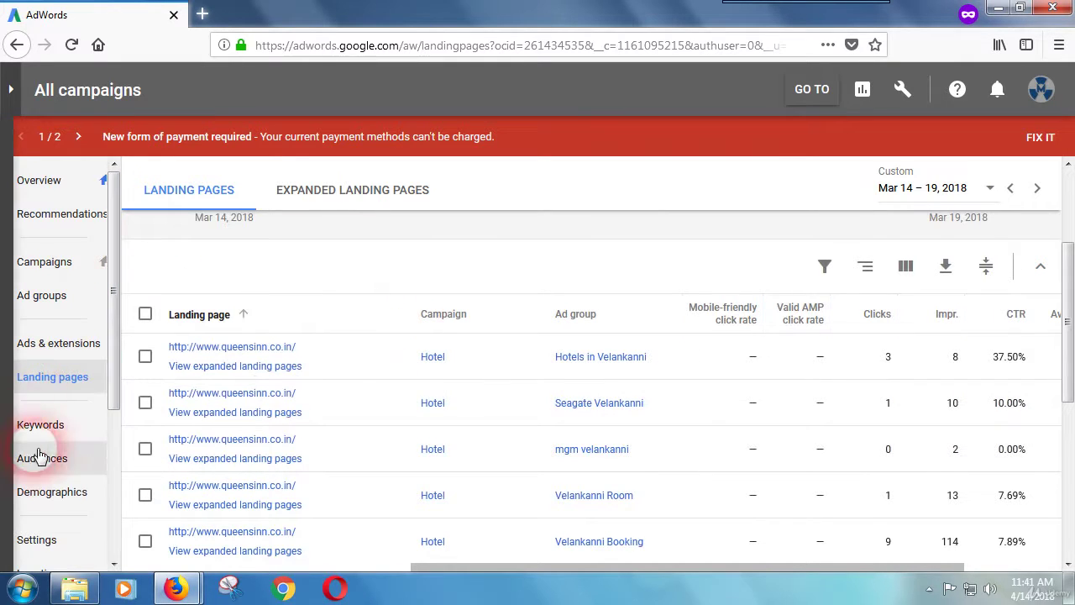
Open the Keywords report and rank keywords by impressions, highest first.
{"action": "left_click", "coordinate": [70, 429]}
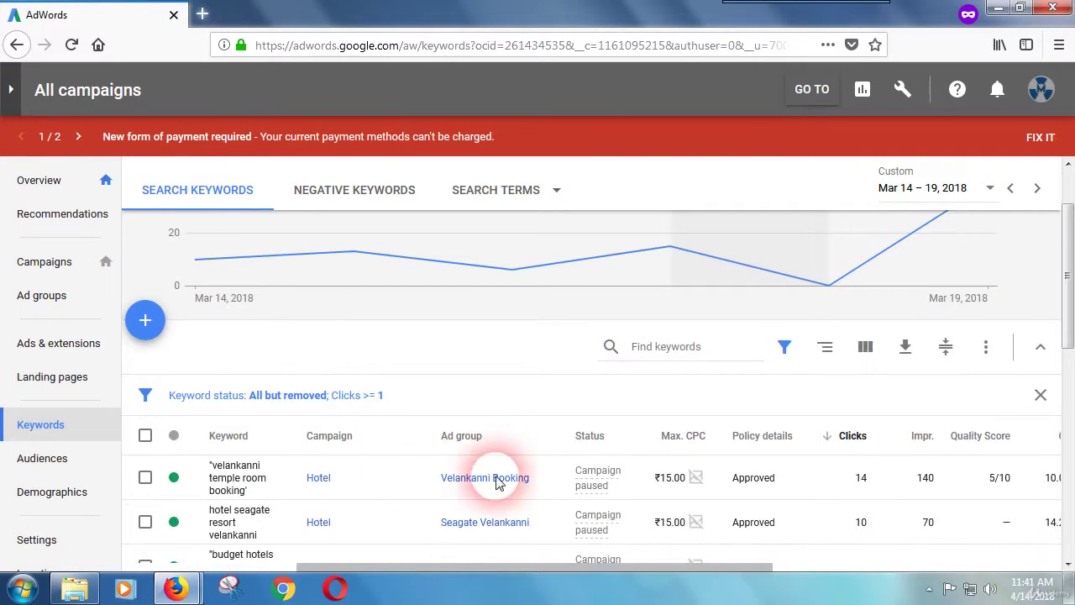
{"action": "left_click", "coordinate": [828, 438]}
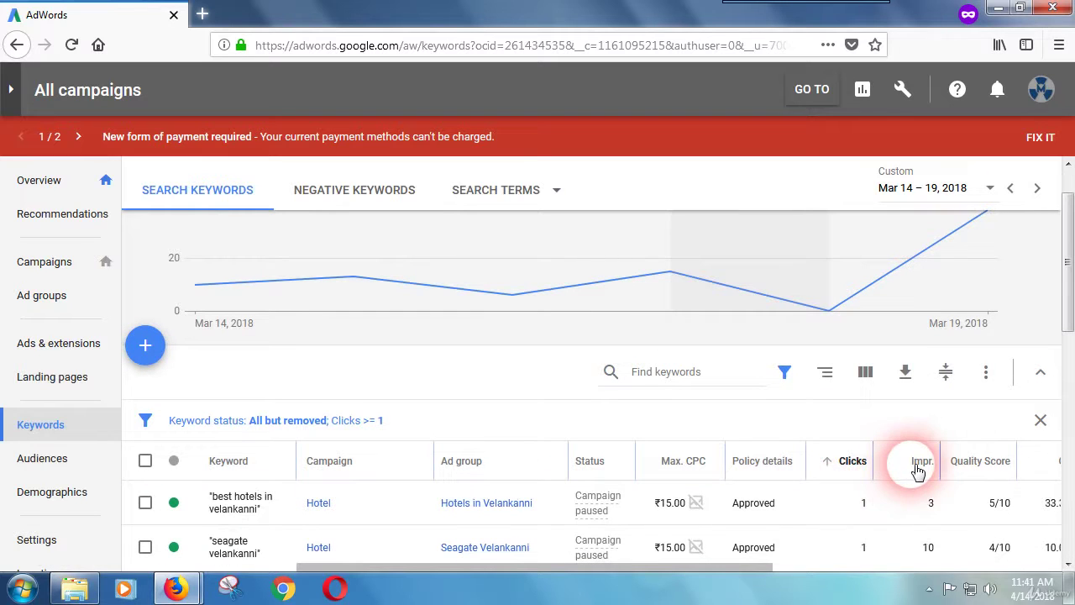
{"action": "left_click", "coordinate": [908, 467]}
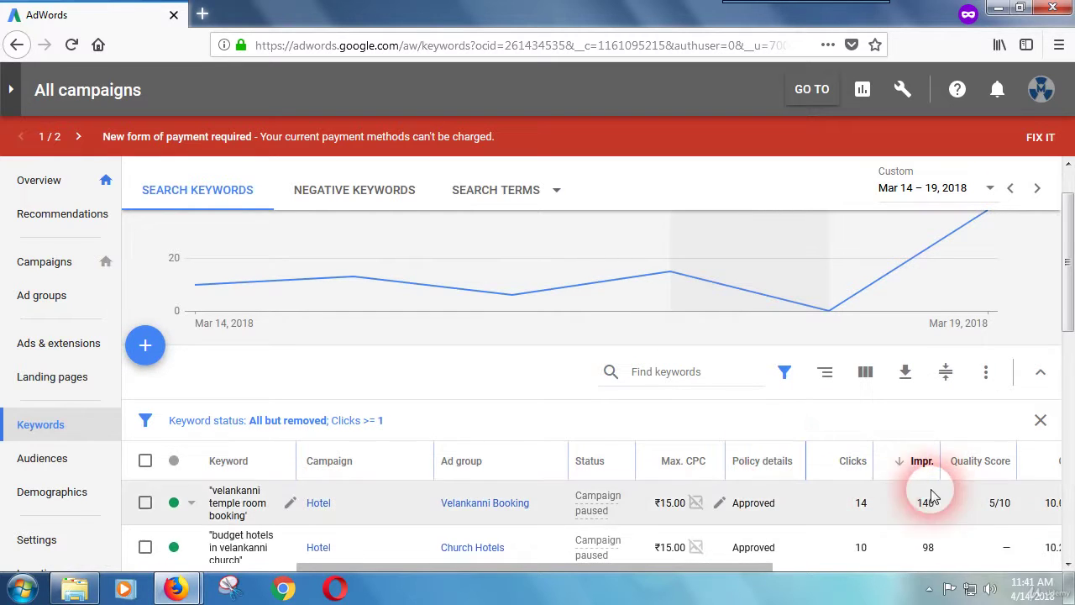
{"action": "scroll", "coordinate": [361, 488], "scroll_direction": "down", "scroll_amount": 3}
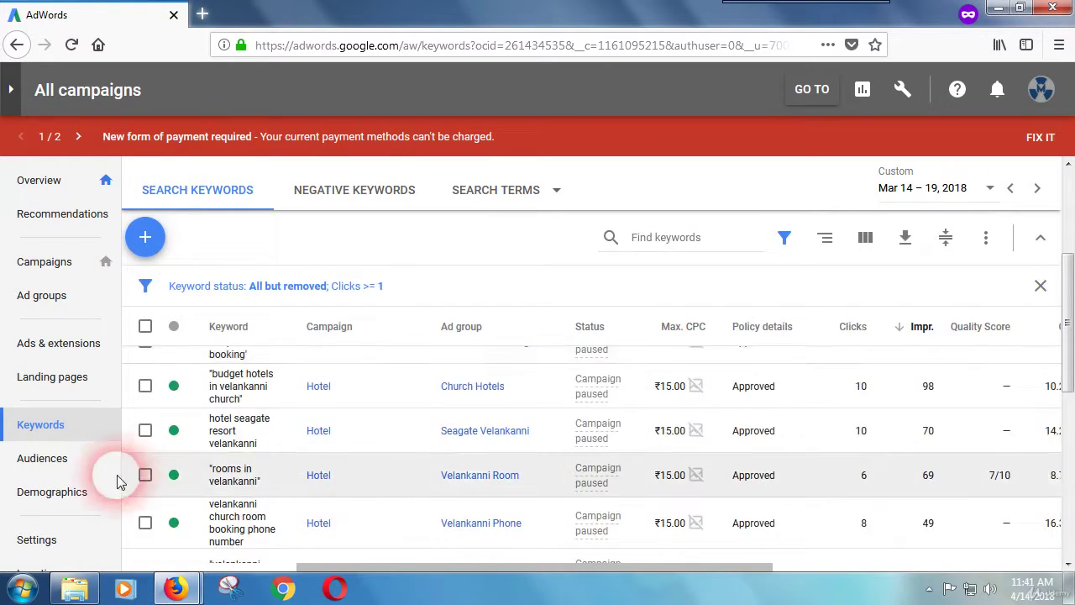
Open Audiences, which shows no audiences yet for Mar 14 – 19, 2018.
{"action": "left_click", "coordinate": [72, 469]}
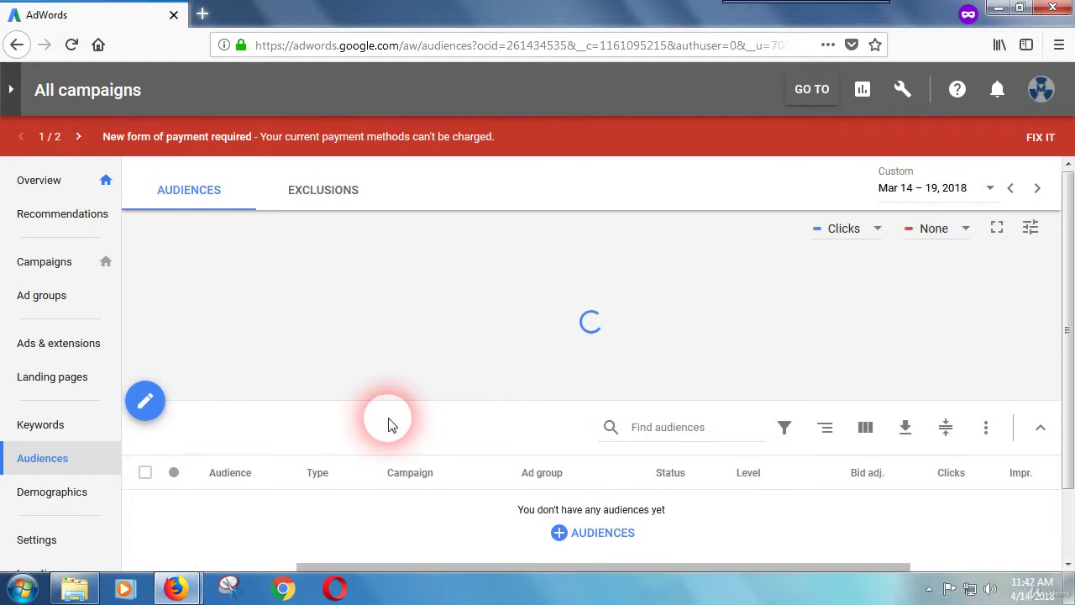
{"action": "scroll", "coordinate": [319, 454], "scroll_direction": "down", "scroll_amount": 2}
{"action": "scroll", "coordinate": [277, 483], "scroll_direction": "up", "scroll_amount": 2}
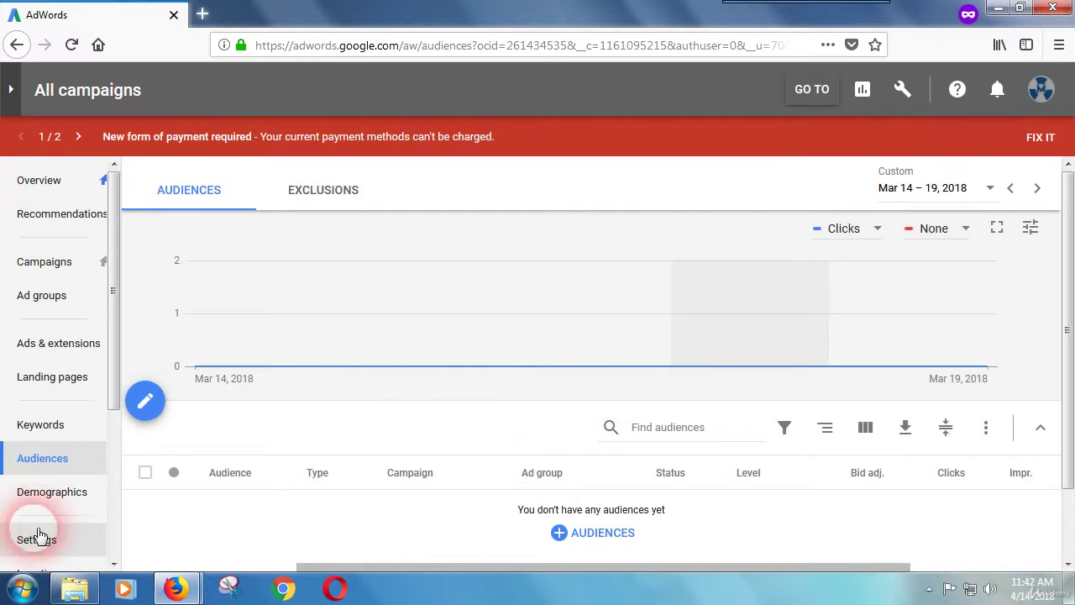
Compare Demographics clicks by gender and household income, ending on age where 25 – 34 leads.
{"action": "left_click", "coordinate": [52, 497]}
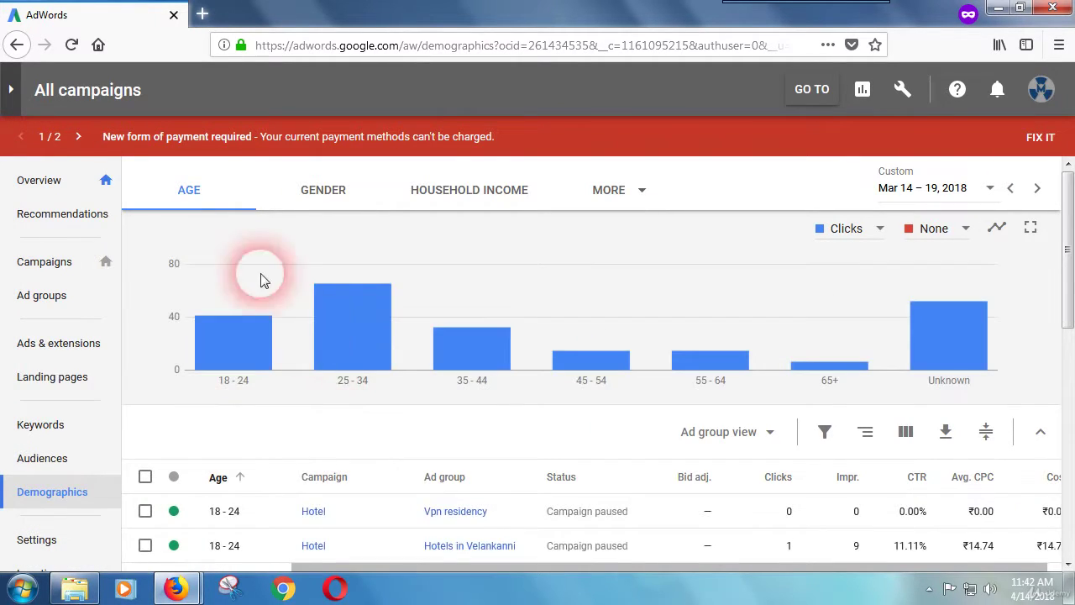
{"action": "left_click", "coordinate": [337, 210]}
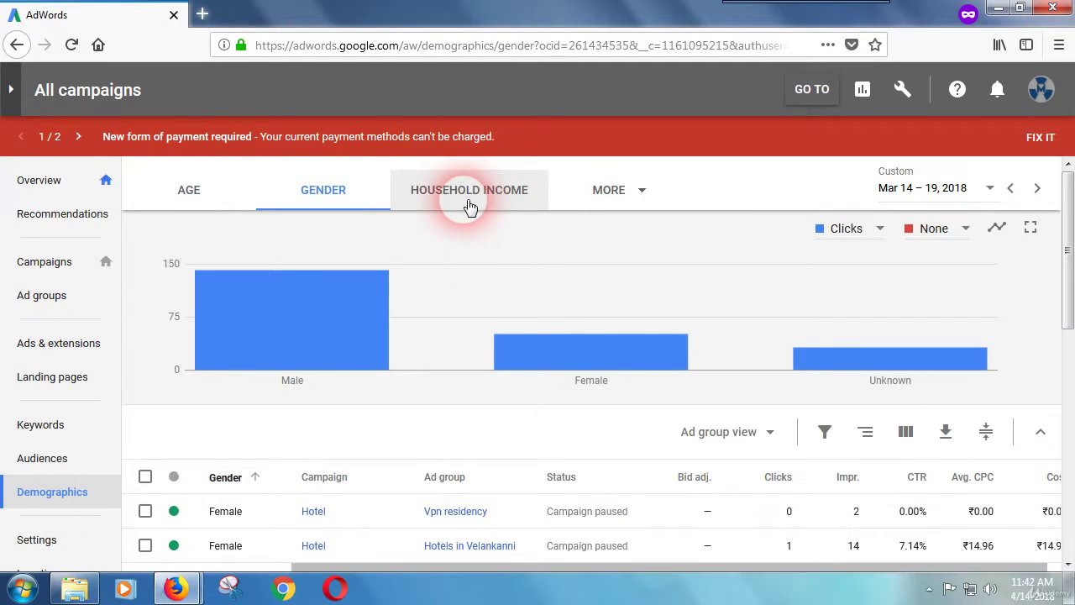
{"action": "left_click", "coordinate": [469, 208]}
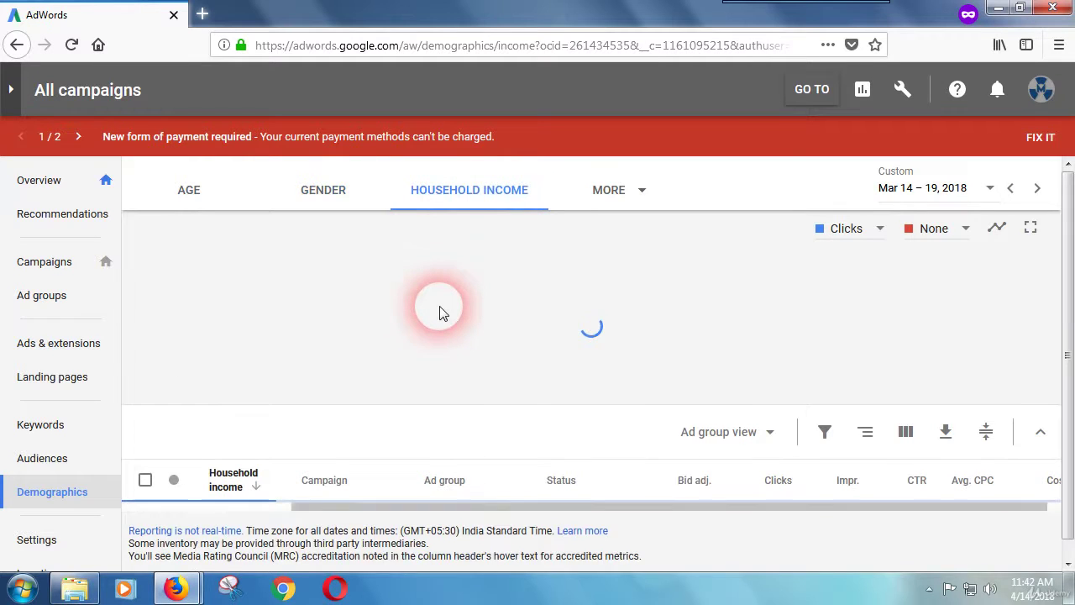
{"action": "scroll", "coordinate": [384, 468], "scroll_direction": "down", "scroll_amount": 5}
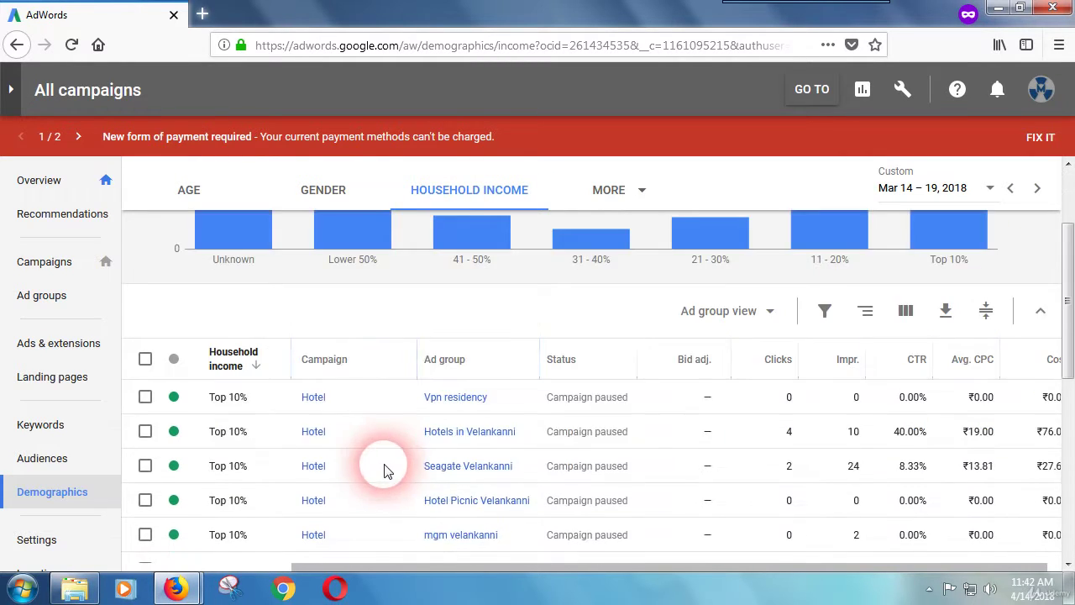
{"action": "scroll", "coordinate": [353, 479], "scroll_direction": "up", "scroll_amount": 5}
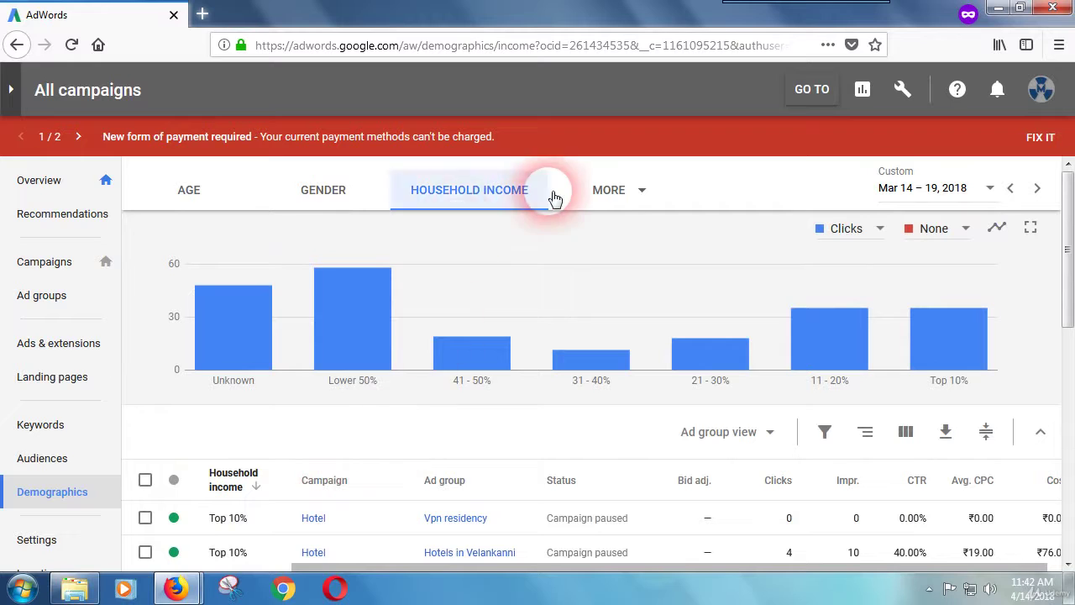
{"action": "left_click", "coordinate": [201, 210]}
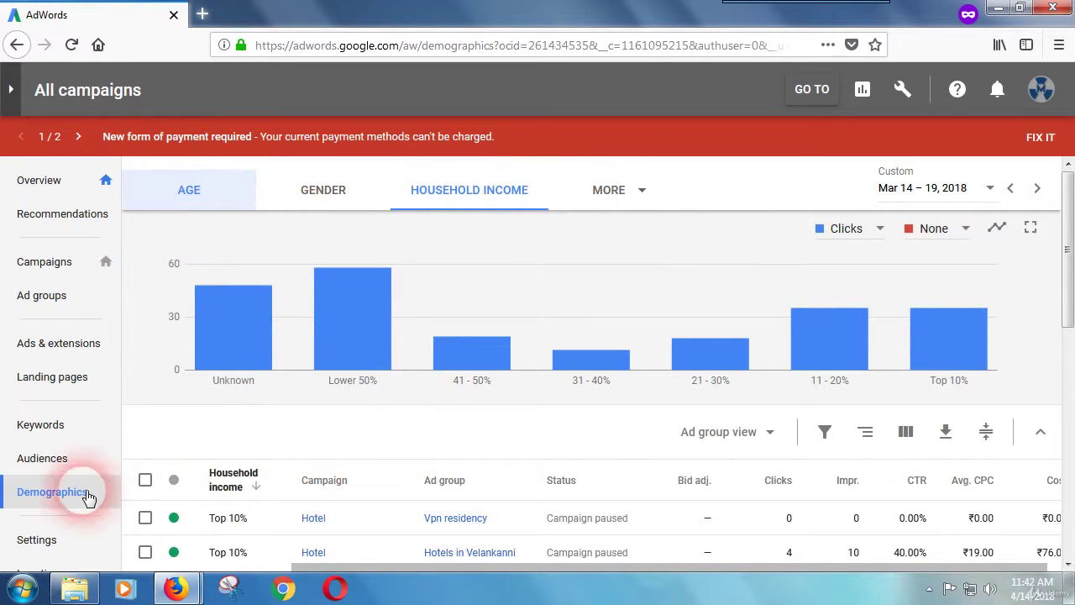
{"action": "scroll", "coordinate": [68, 513], "scroll_direction": "down", "scroll_amount": 3}
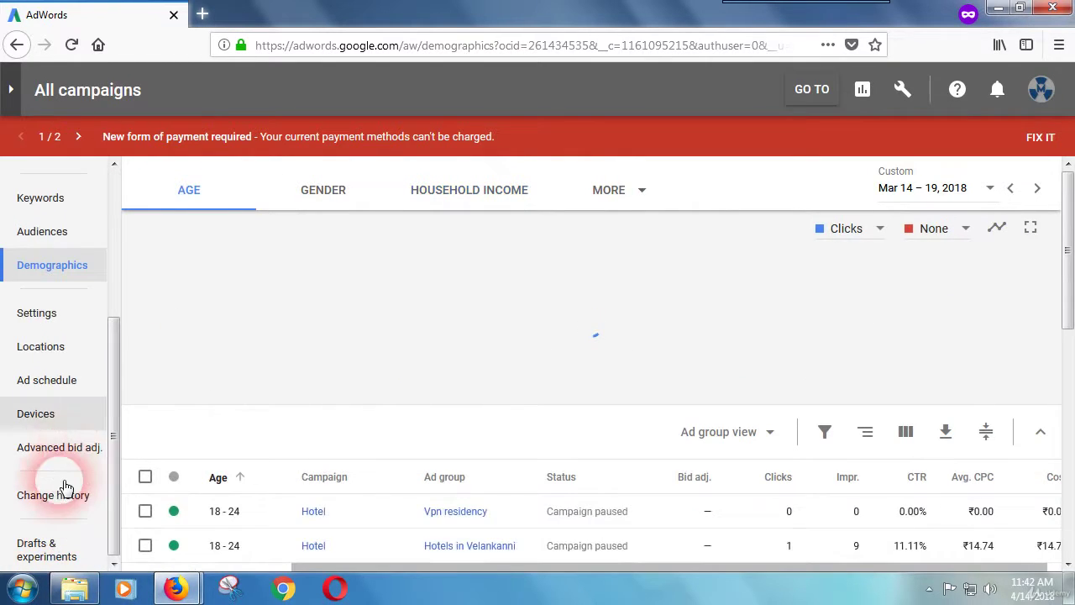
{"action": "scroll", "coordinate": [78, 504], "scroll_direction": "up", "scroll_amount": 1}
{"action": "scroll", "coordinate": [78, 504], "scroll_direction": "up", "scroll_amount": 2}
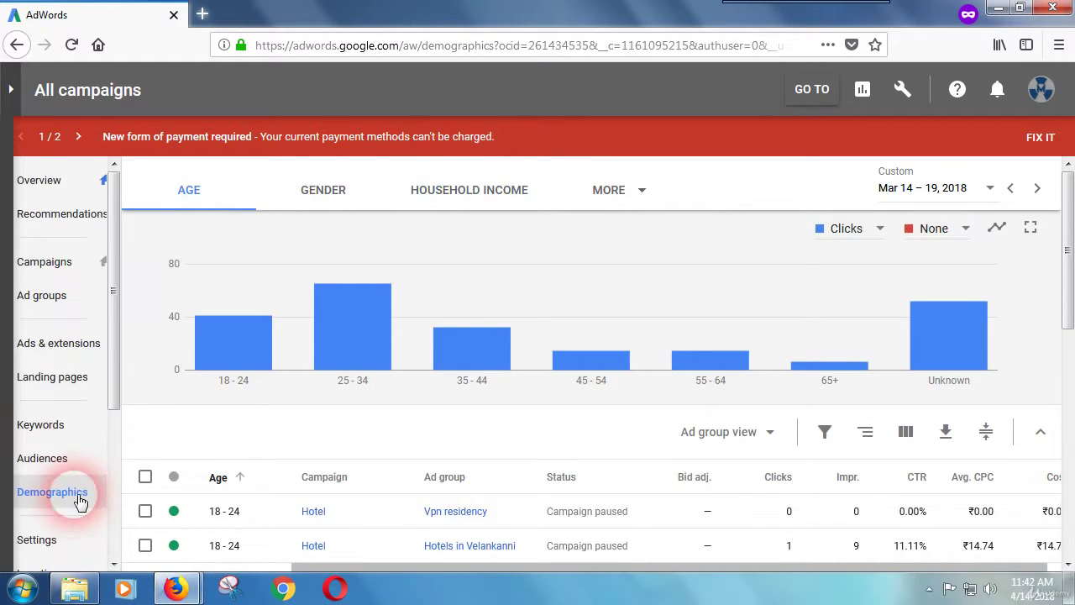
Browse the Tools menu, close it, and return to the all-campaigns Overview.
{"action": "left_click", "coordinate": [905, 94]}
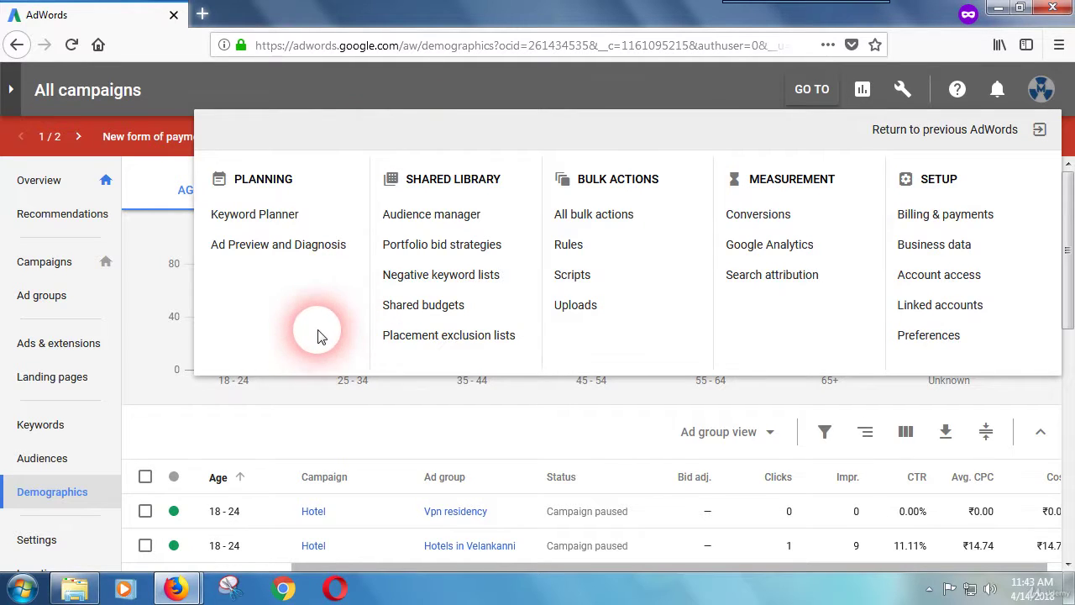
{"action": "left_click", "coordinate": [900, 87]}
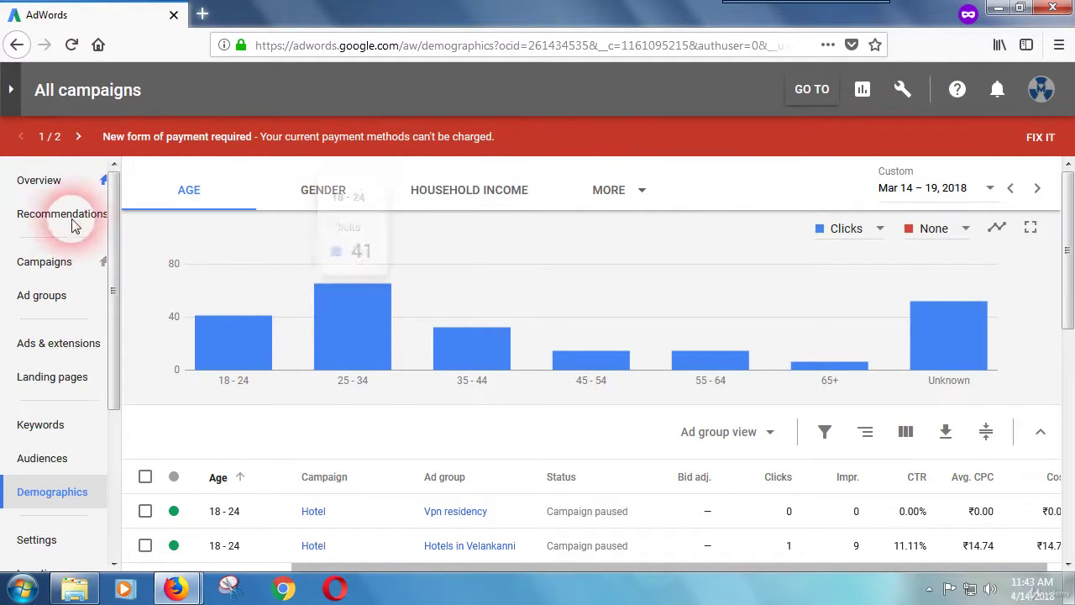
{"action": "left_click", "coordinate": [72, 185]}
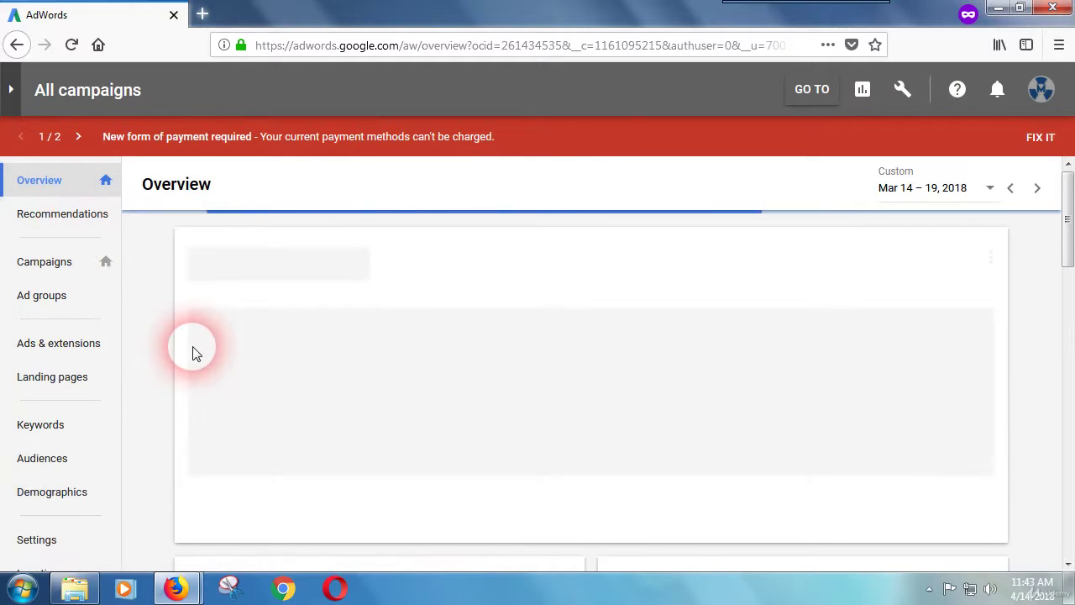